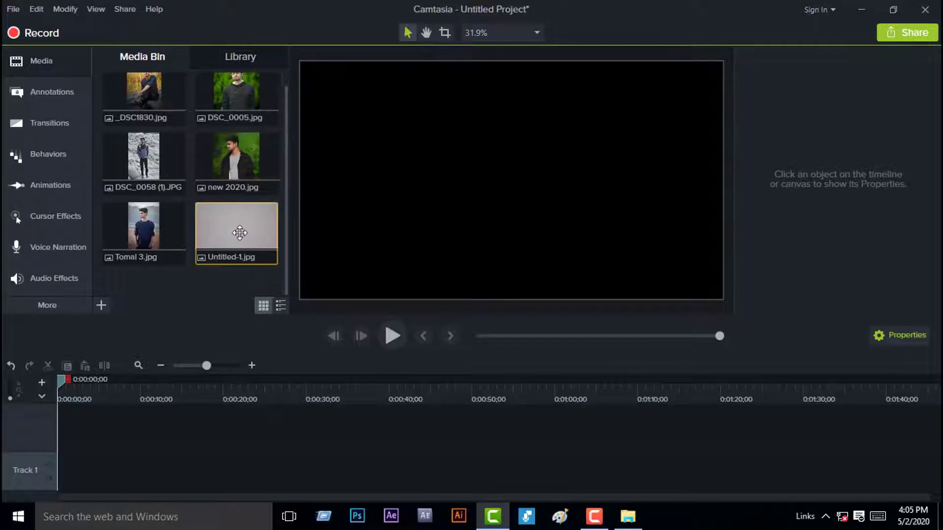
- Place Untitled-1.jpg at the start of Track 1 as the background and extend it past the 1:40 mark
click(241, 249)
drag(236, 229, 55, 479)
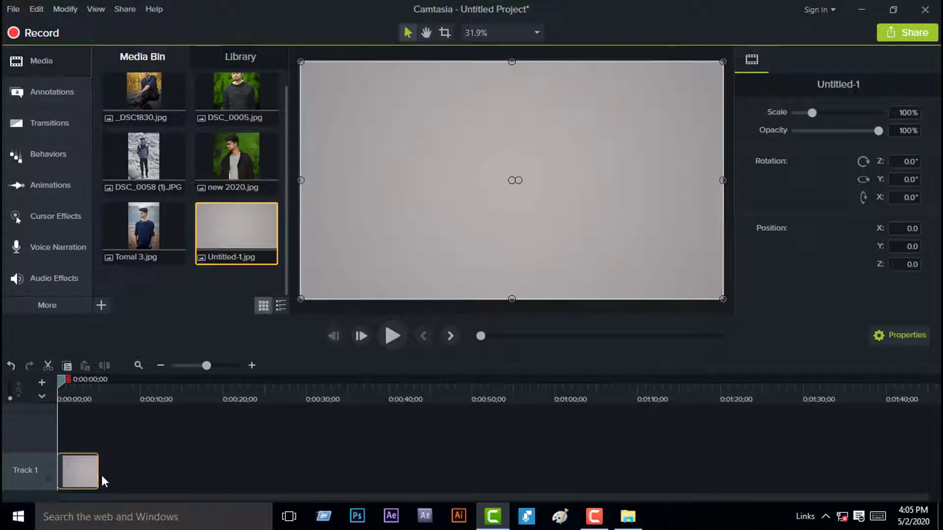
drag(98, 472, 890, 486)
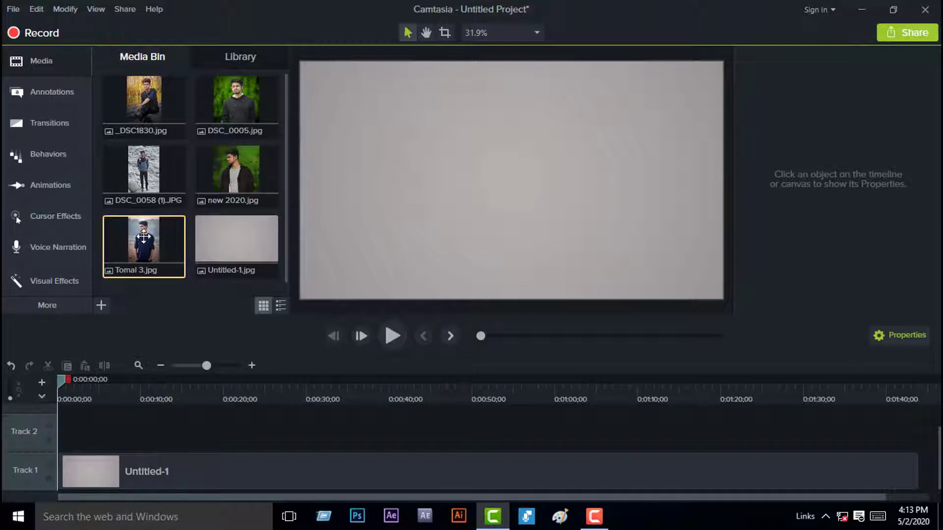
- Add Tomal 3.jpg at the start of Track 2 and scale the photo down to about 17.6% on the canvas
drag(145, 259, 58, 476)
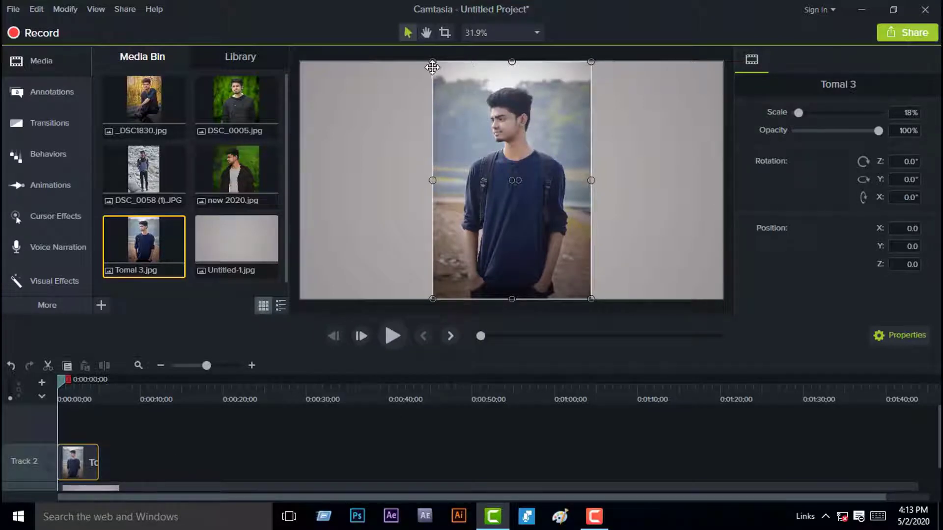
mouse_move(431, 61)
mouse_down()
mouse_move(448, 84)
mouse_move(434, 74)
mouse_up()
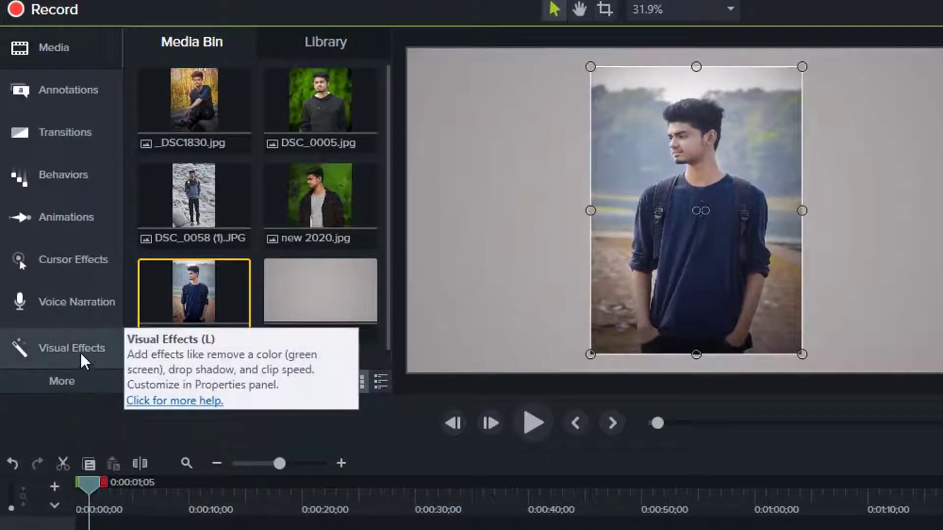
- Apply the Border visual effect to the Tomal 3 clip on Track 2
click(73, 351)
click(93, 353)
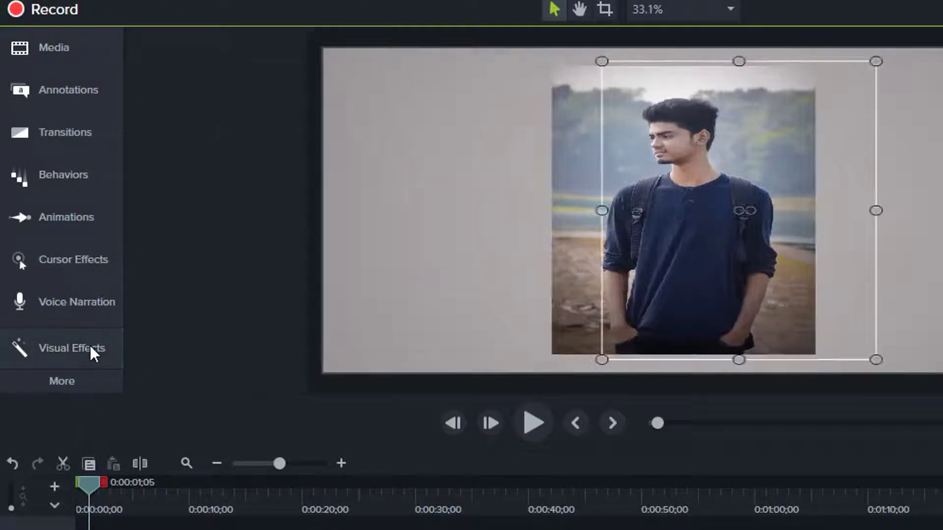
click(84, 356)
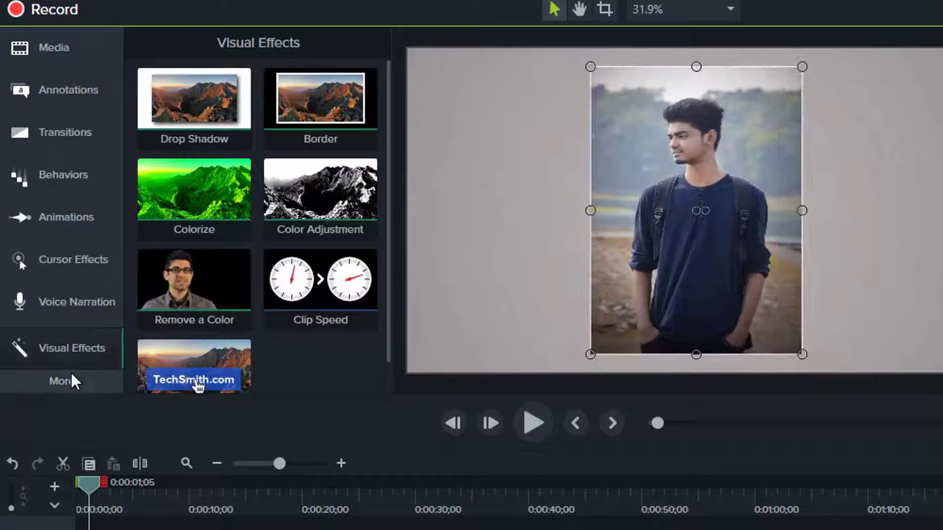
click(83, 387)
click(93, 358)
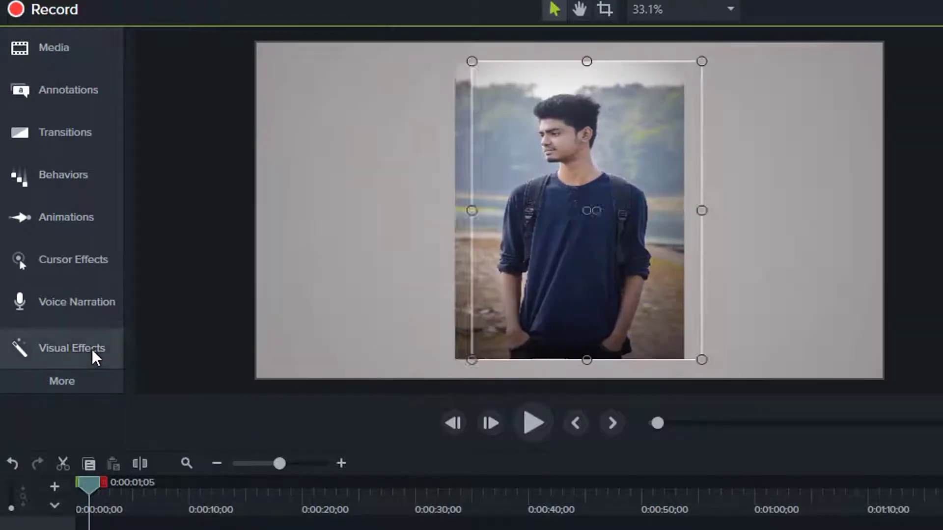
click(89, 354)
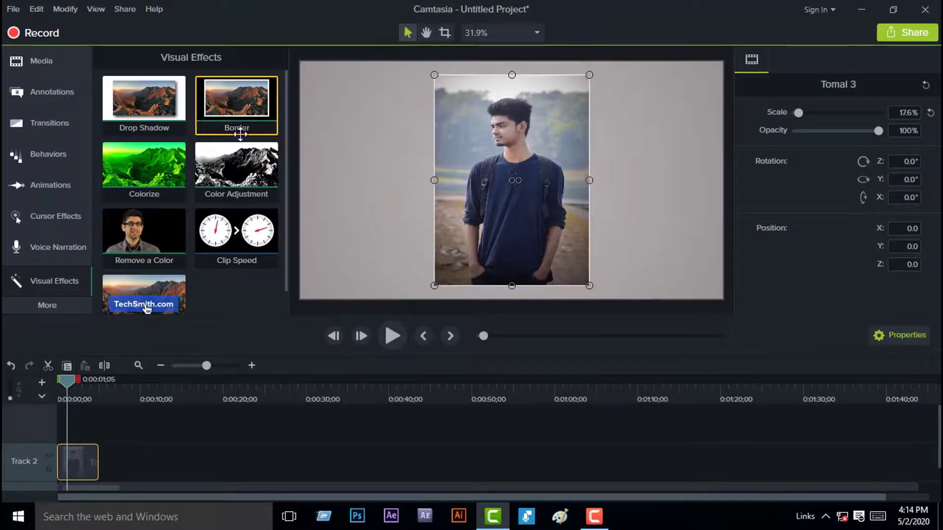
drag(240, 133, 85, 461)
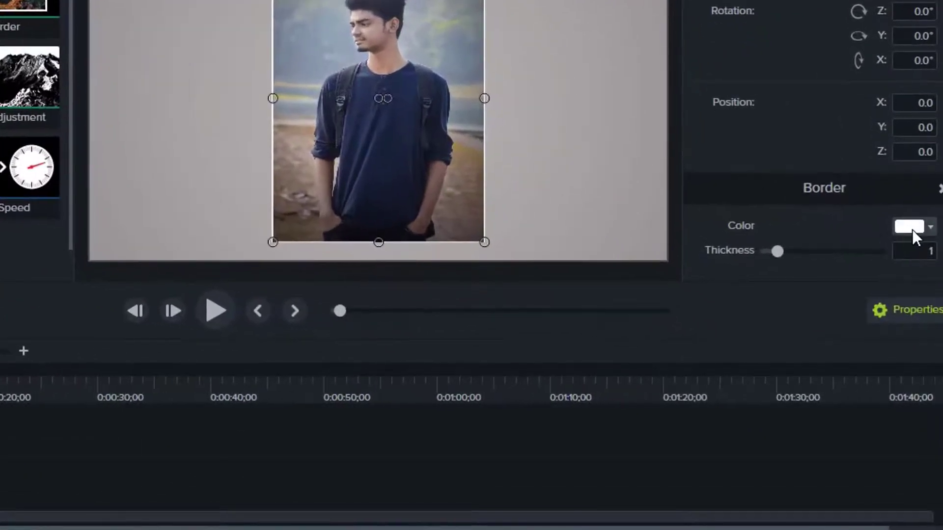
- Set the thickness of the Tomal 3 photo's border to 10
click(905, 274)
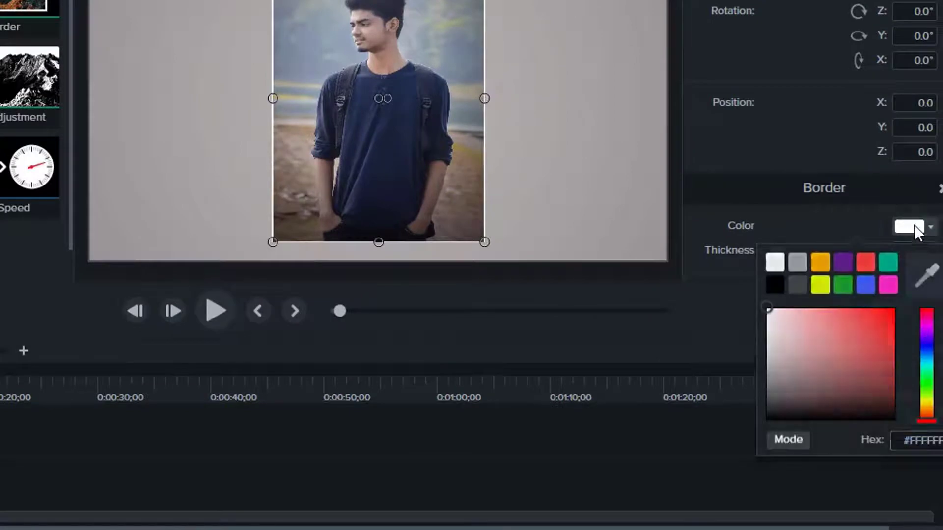
click(915, 226)
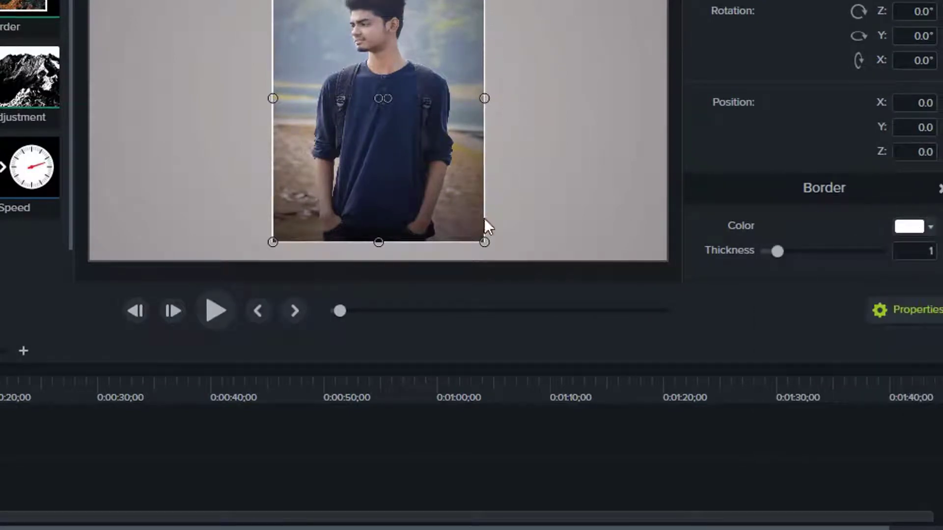
click(922, 231)
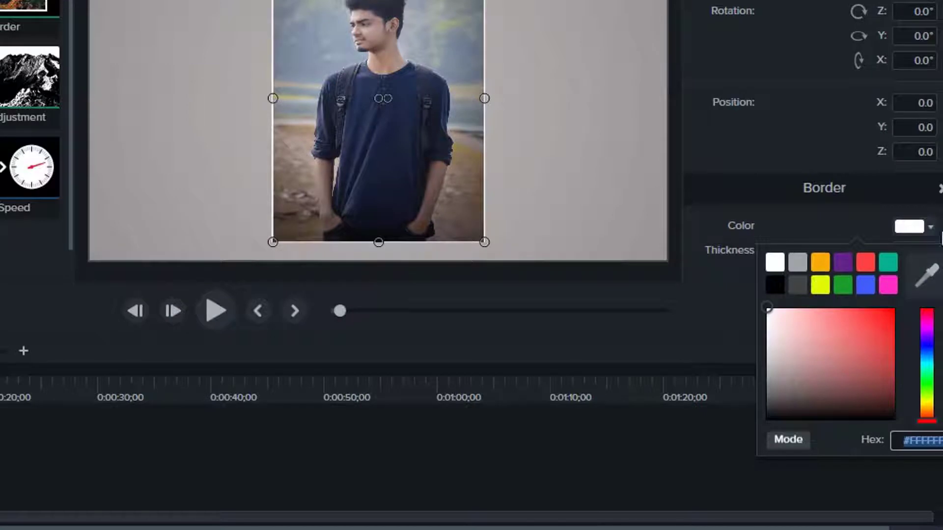
click(931, 232)
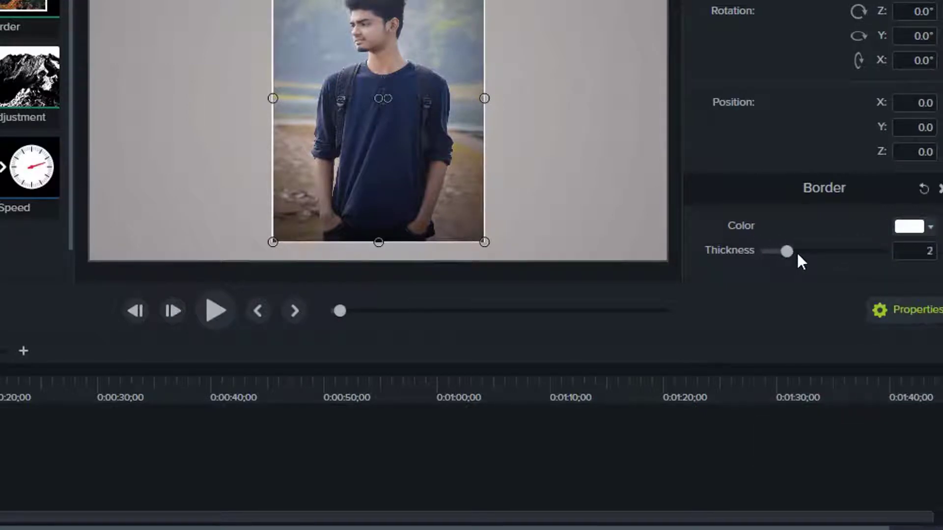
drag(797, 253, 887, 250)
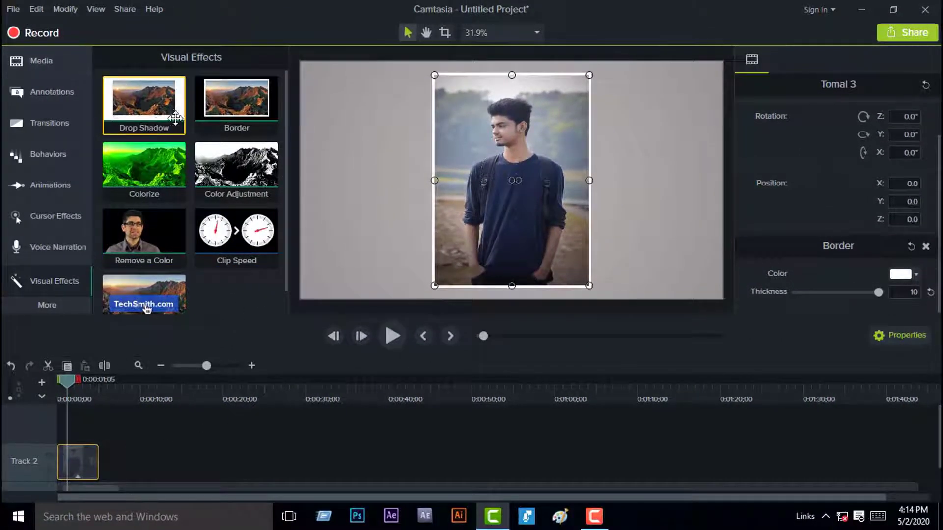
- Apply a Drop Shadow to the Tomal 3 clip with offset 48, opacity 28% and blur 24
click(157, 111)
drag(155, 147, 86, 461)
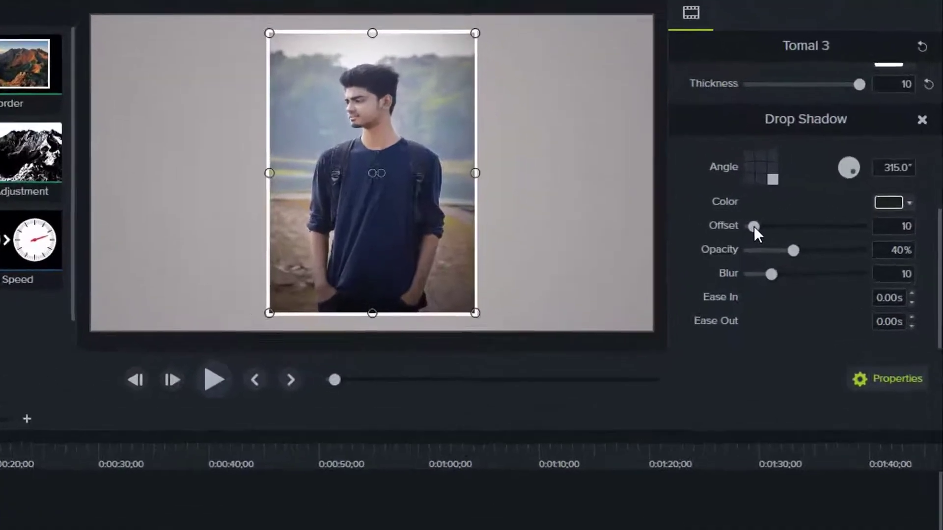
drag(799, 221, 777, 252)
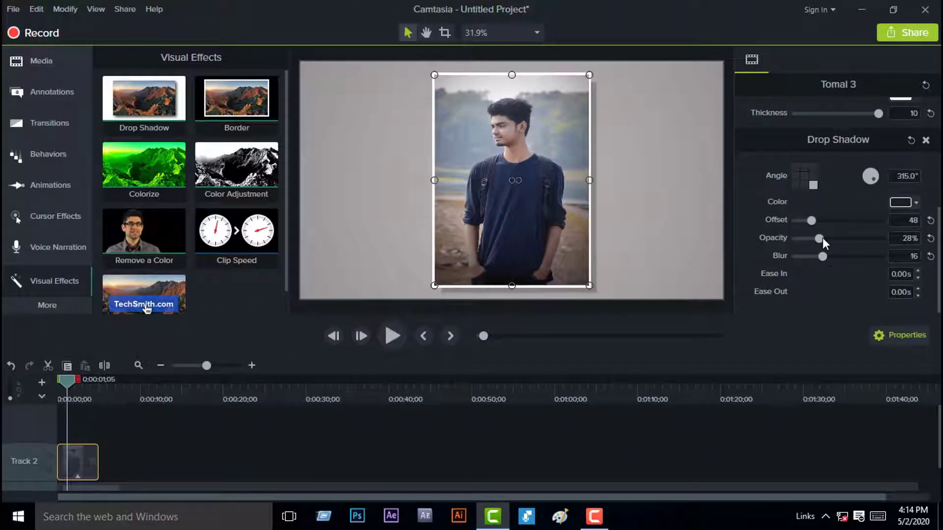
click(824, 257)
click(835, 257)
- Extend the Tomal 3 clip to about 9 seconds and apply the Drifting behavior to it
drag(98, 461, 133, 462)
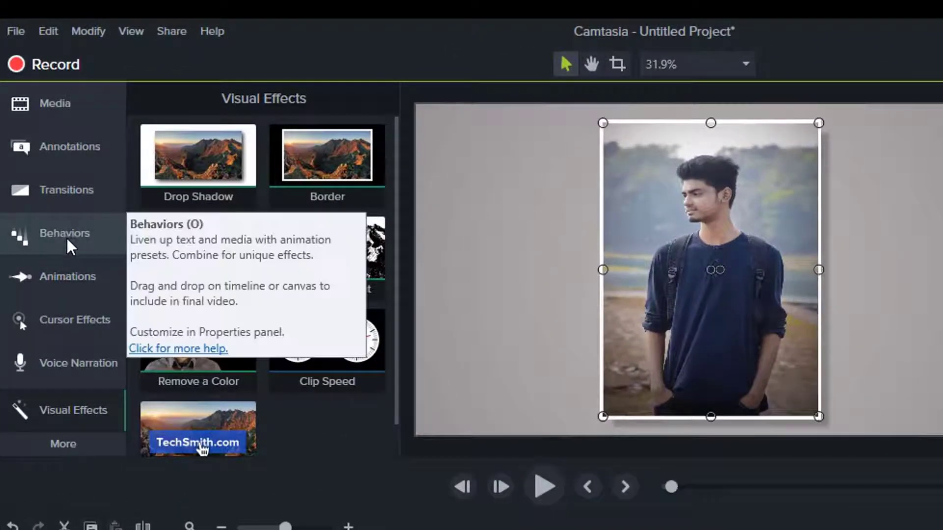
click(69, 248)
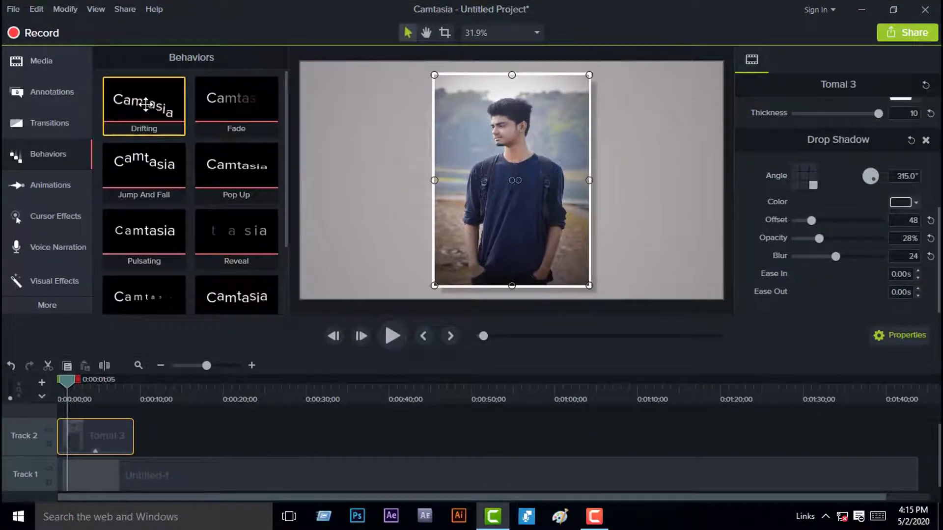
drag(146, 105, 111, 437)
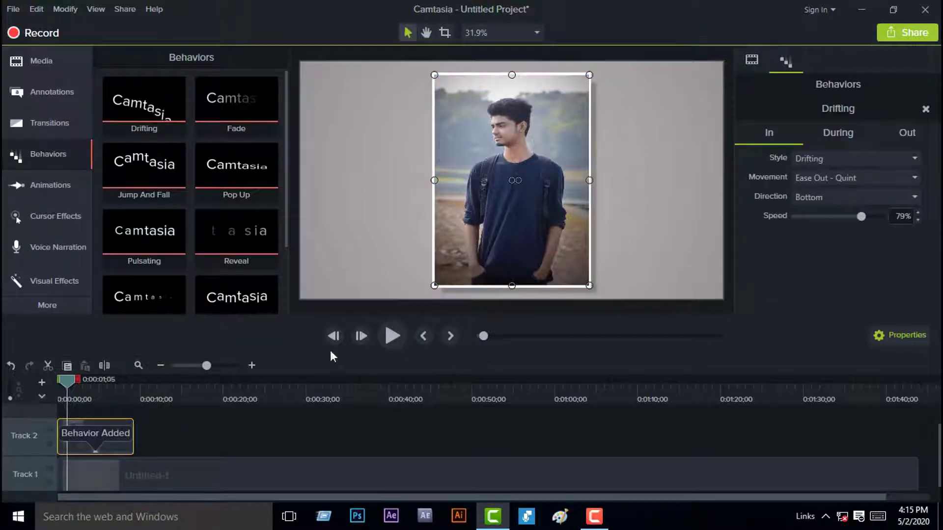
- Play the timeline from the beginning to review the Tomal 3 clip's Drifting animation
drag(68, 382, 60, 382)
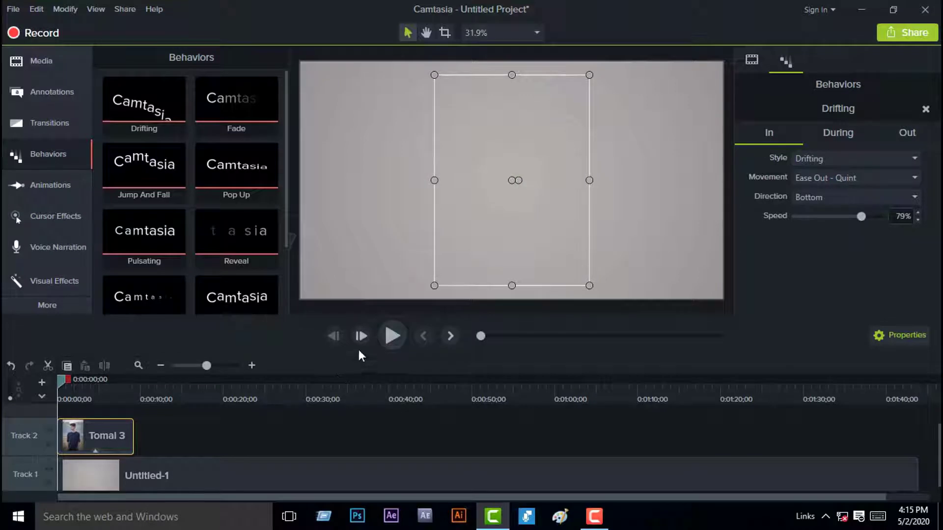
click(399, 338)
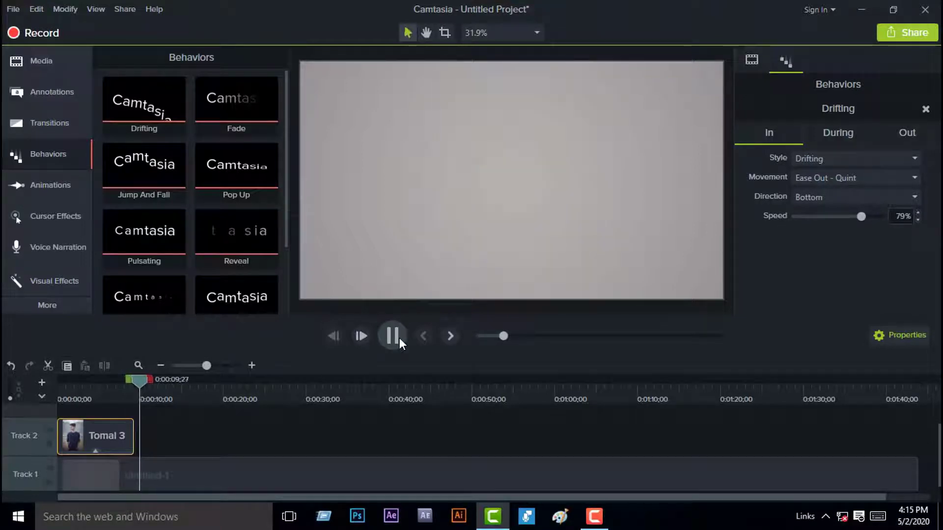
click(392, 336)
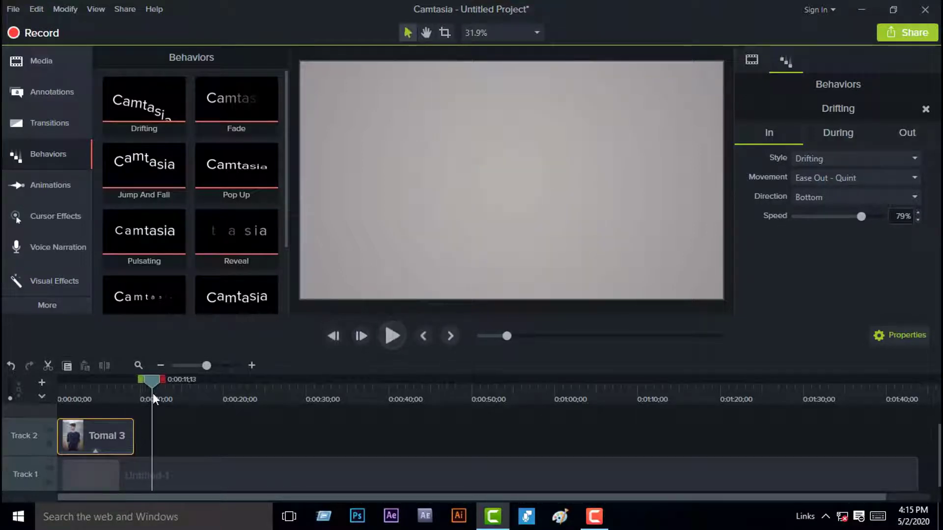
drag(130, 384, 58, 383)
click(392, 336)
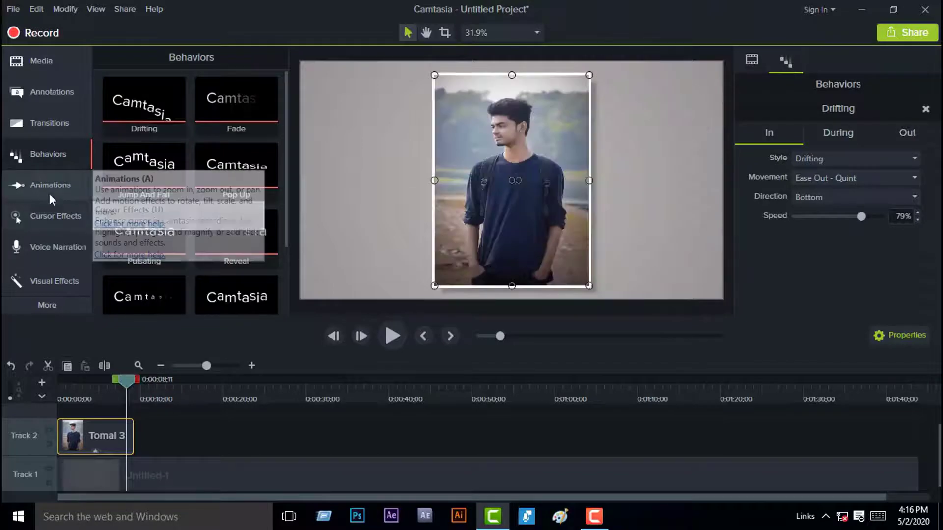
- Add _DSC1830.jpg to Track 2 directly after the Tomal 3 clip and scale the photo down to about 17.8%
click(46, 61)
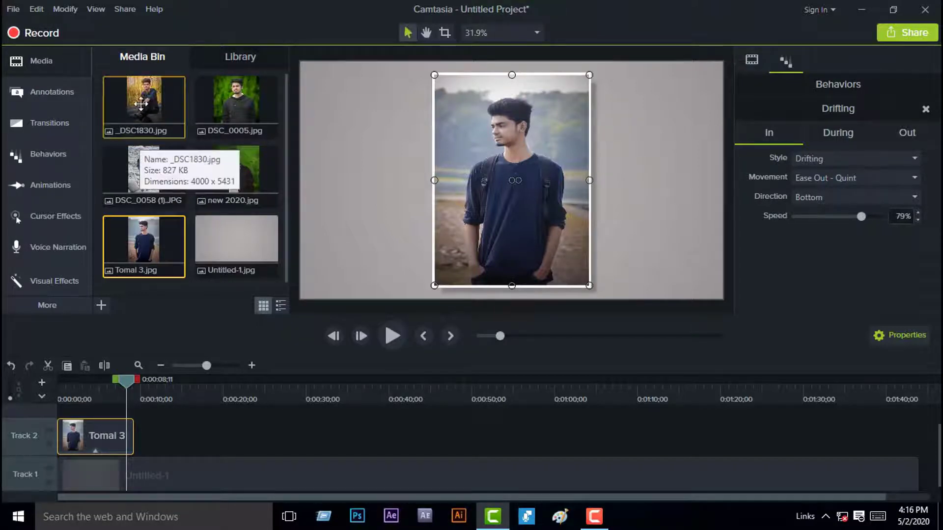
drag(147, 134, 139, 470)
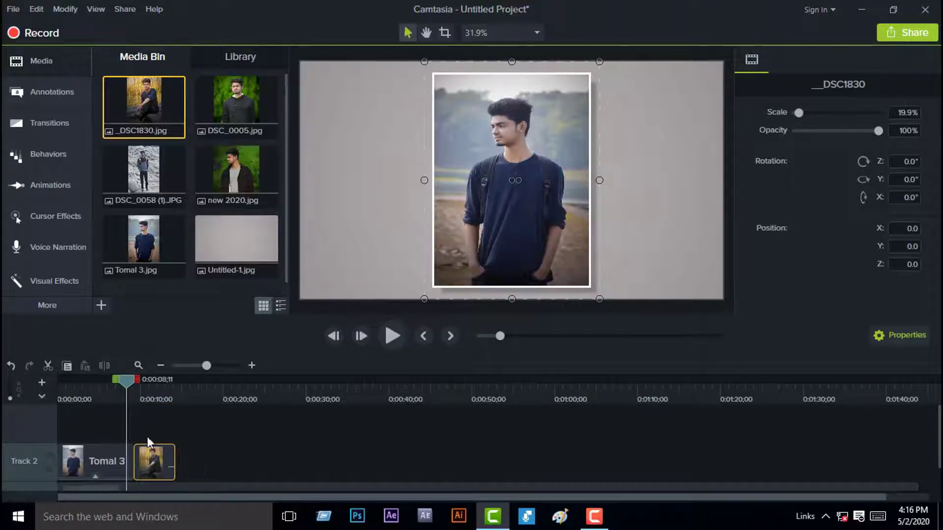
drag(127, 380, 143, 378)
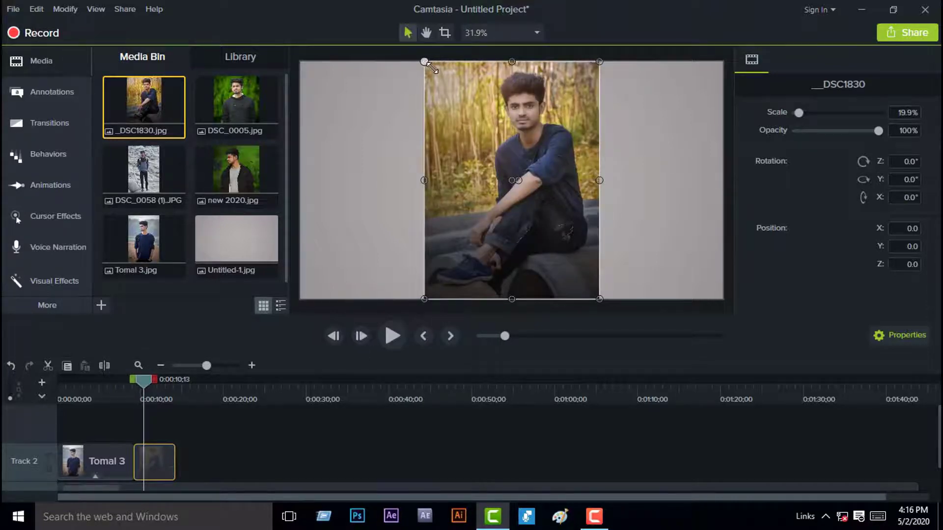
drag(425, 63, 433, 79)
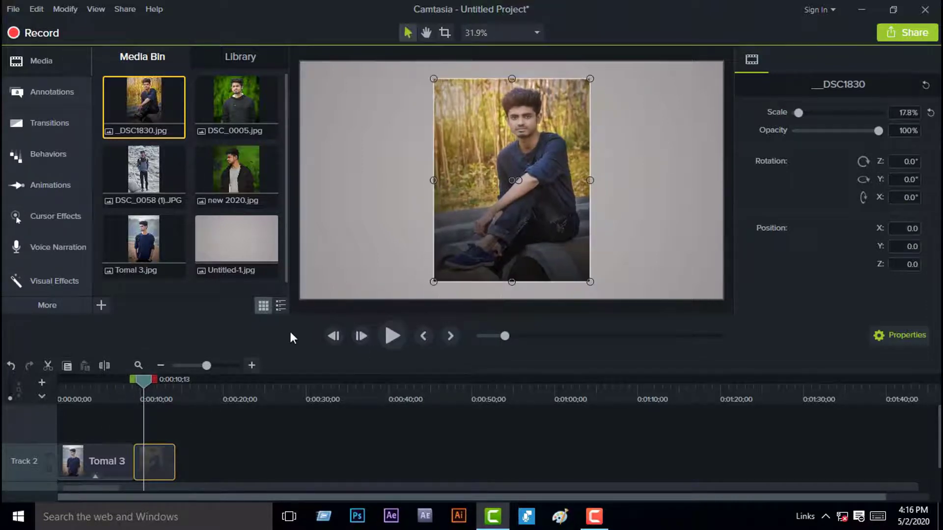
- Apply a Drop Shadow to the _DSC1830 clip with offset 35 and blur 34
click(67, 281)
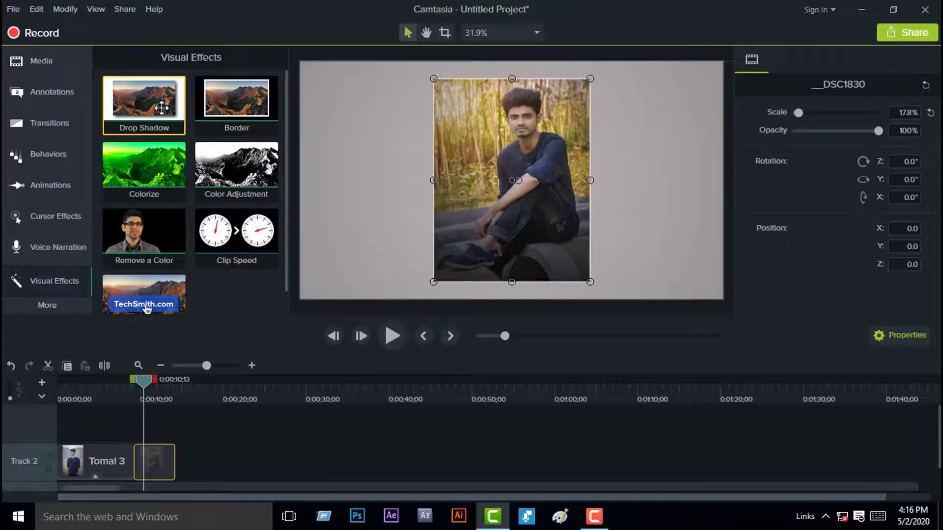
drag(164, 127, 159, 466)
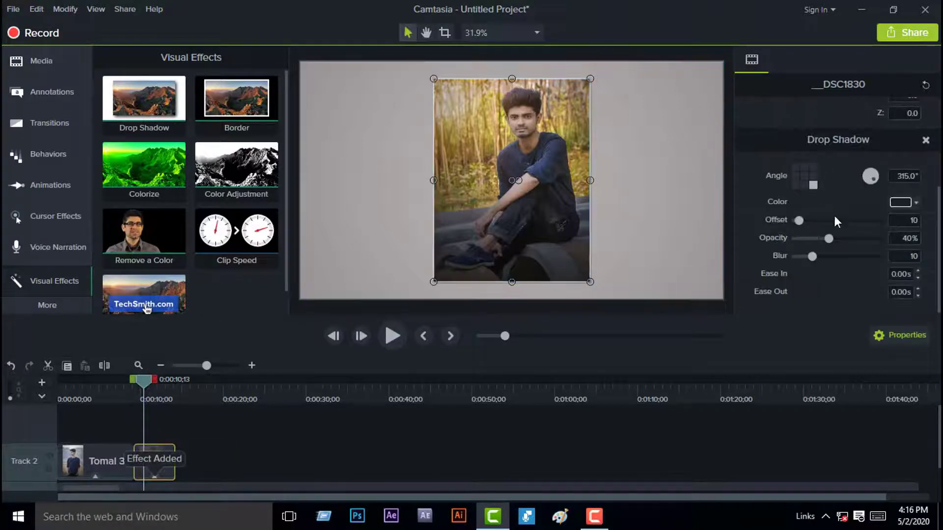
click(813, 221)
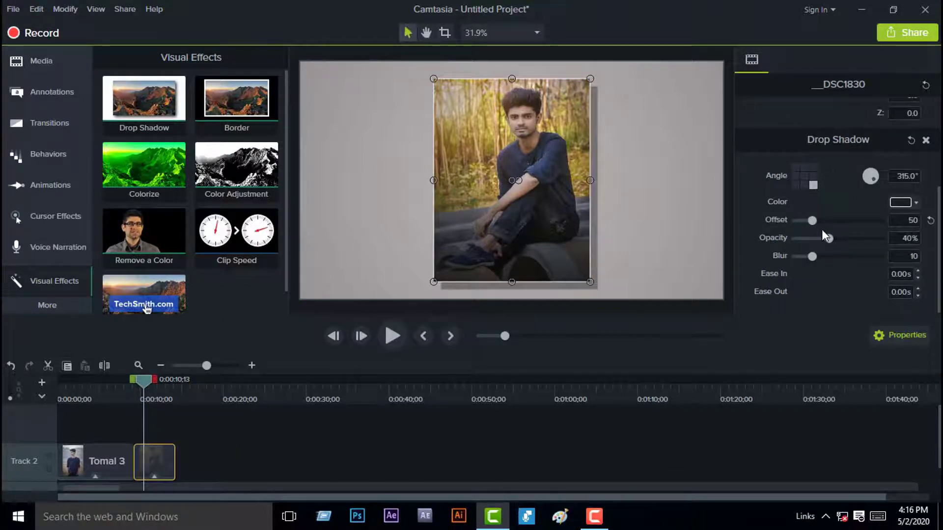
click(808, 220)
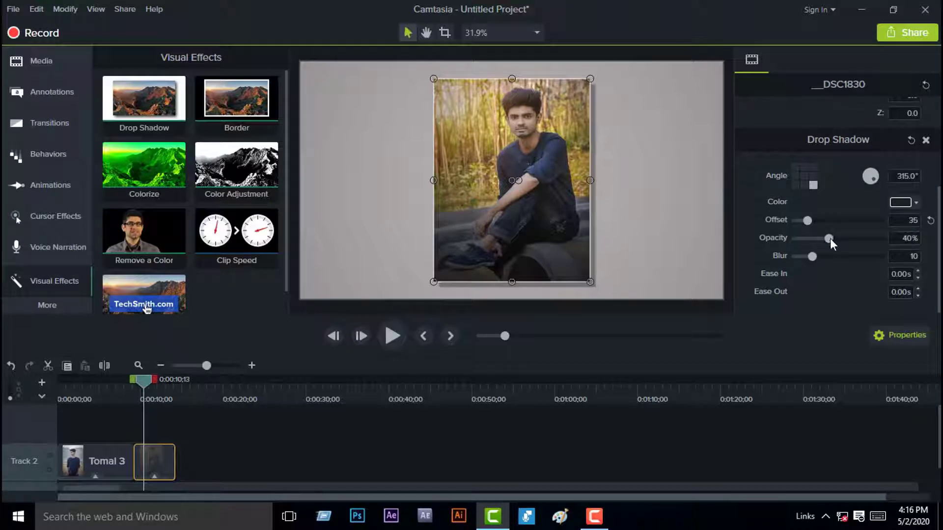
- Apply the Sliding behavior to the _DSC1830 clip on Track 2
click(49, 154)
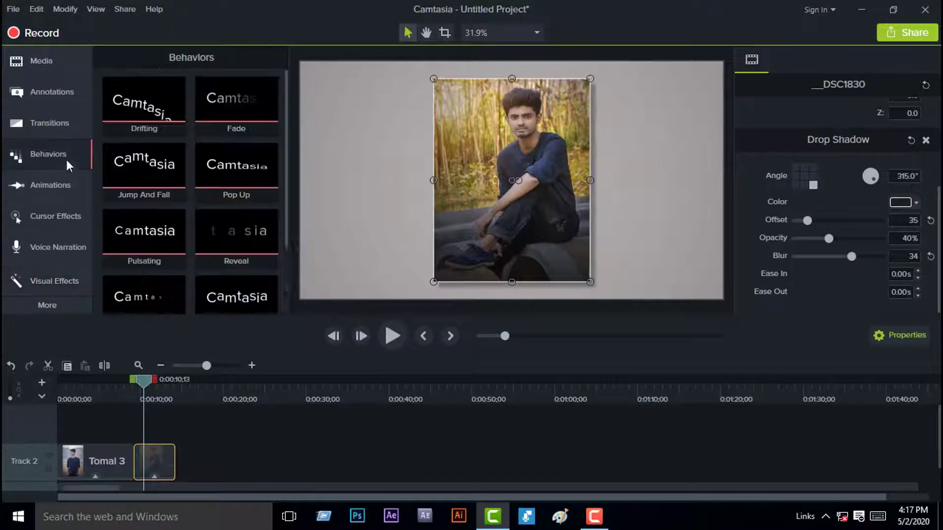
scroll(286, 163, down, 3)
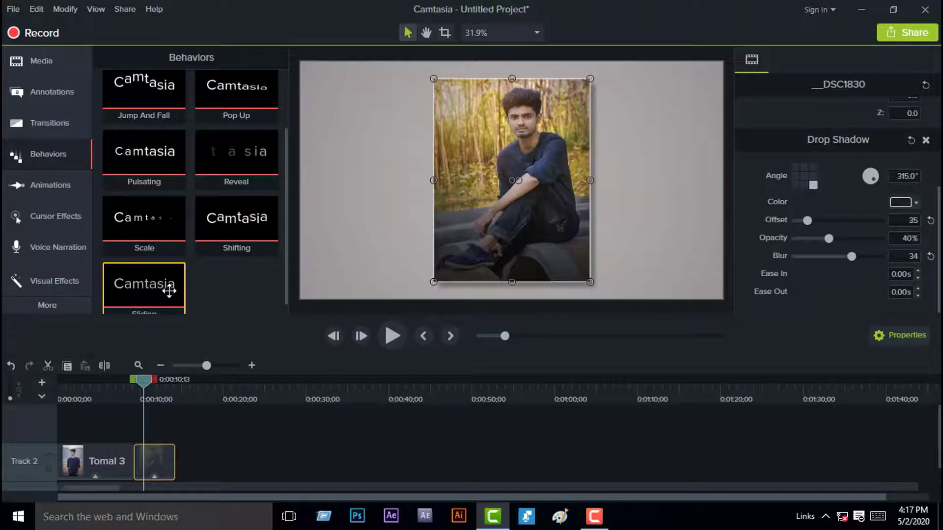
drag(169, 291, 157, 463)
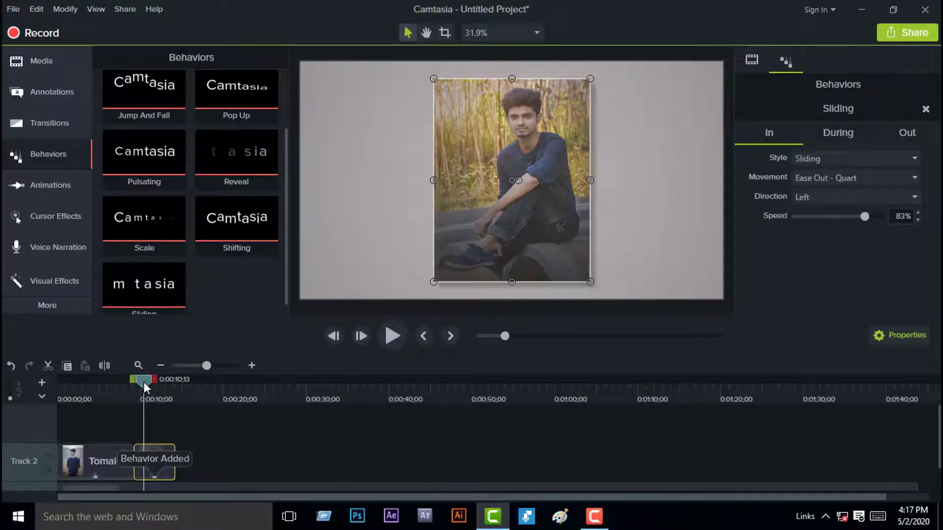
- Play the _DSC1830 clip from its start to review its Sliding animation
drag(144, 382, 134, 384)
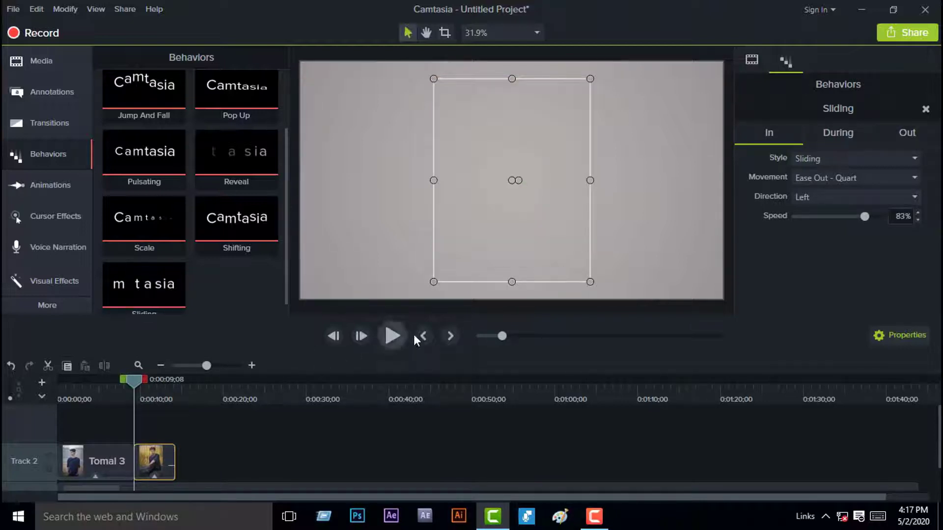
click(395, 337)
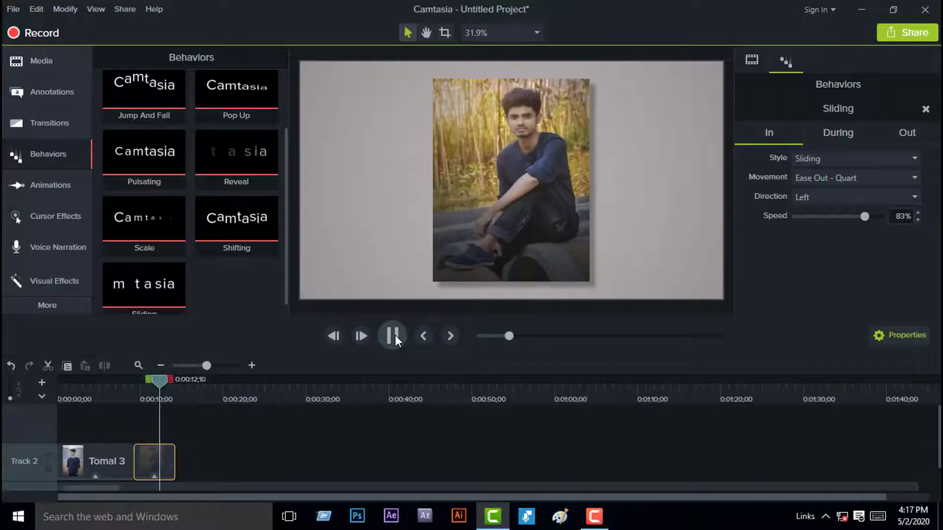
click(395, 336)
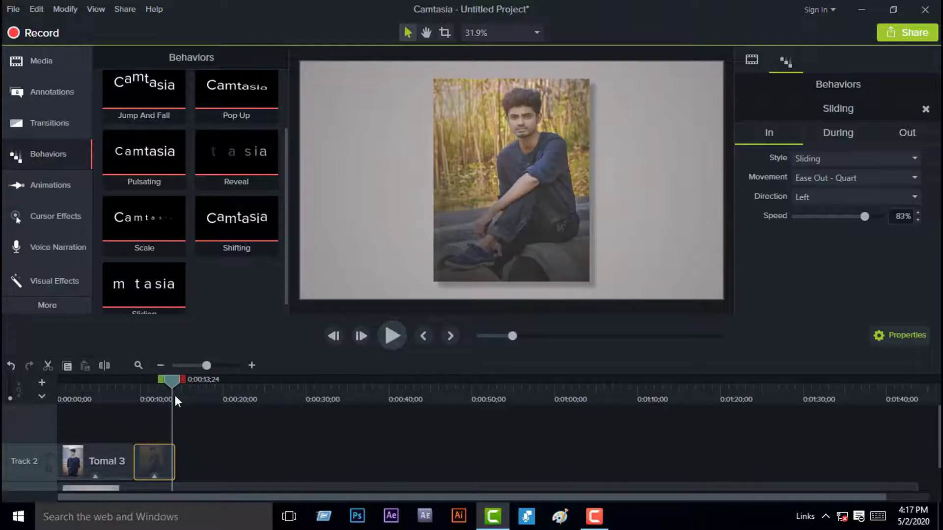
drag(169, 382, 166, 381)
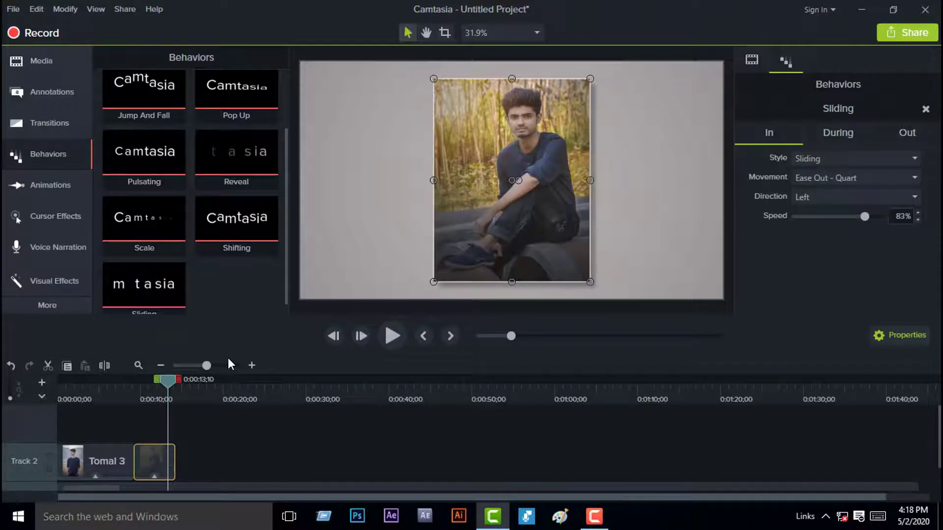
- Lengthen the _DSC1830 clip on Track 2, and add new 2020.jpg directly after it, extended to a similar length
drag(175, 457, 204, 457)
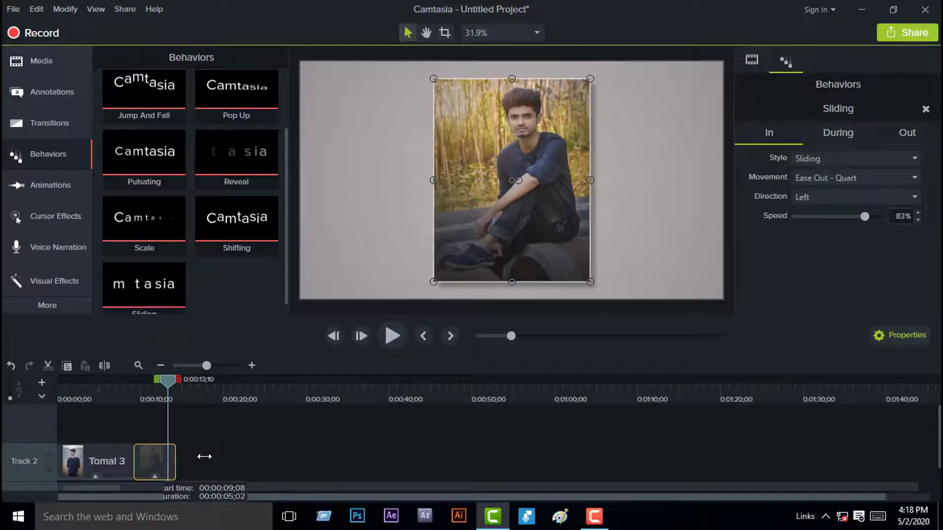
click(35, 61)
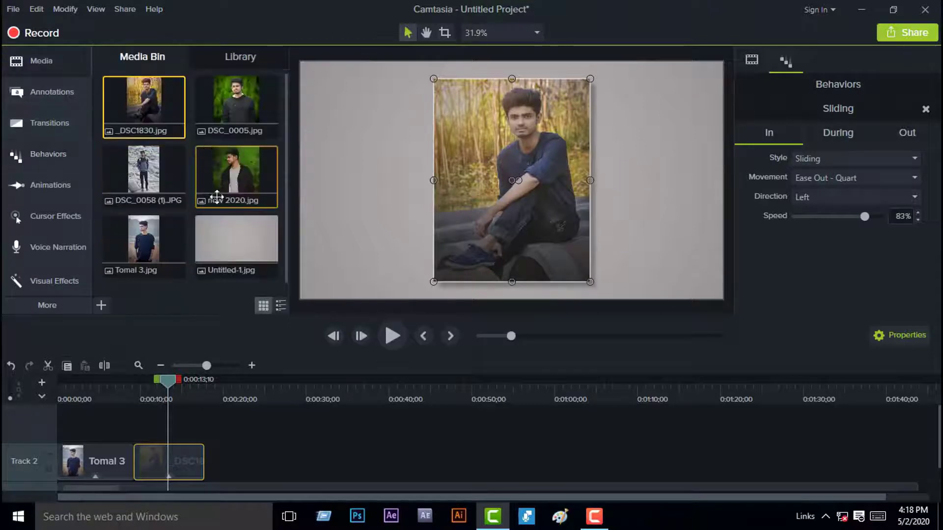
drag(234, 180, 204, 473)
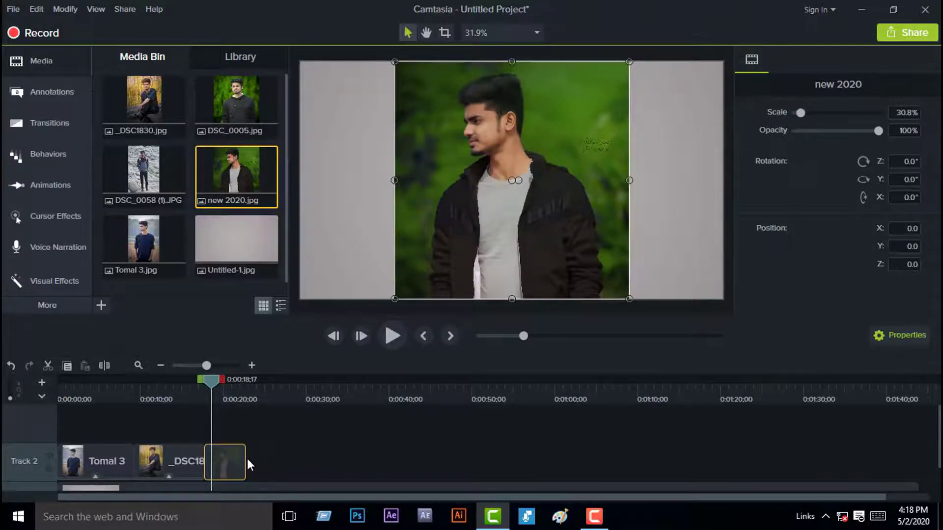
drag(245, 459, 280, 459)
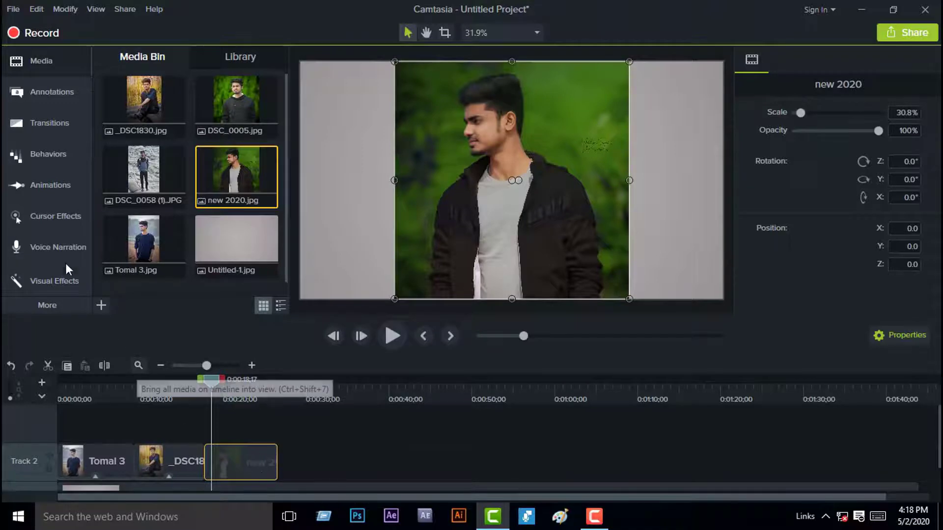
- Apply a Drop Shadow with offset 50 and blur 31 and a white Border to the new 2020 clip
click(65, 284)
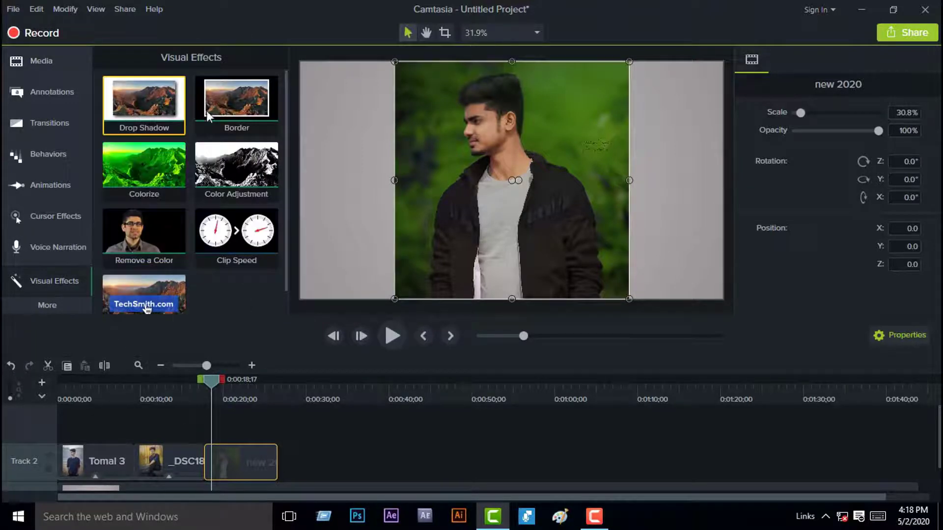
drag(156, 140, 242, 458)
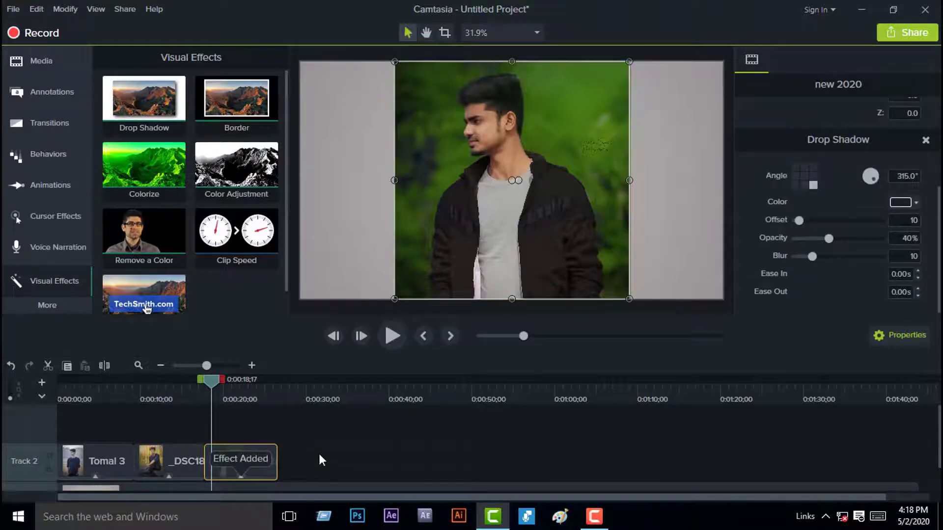
drag(799, 221, 813, 220)
drag(812, 256, 847, 257)
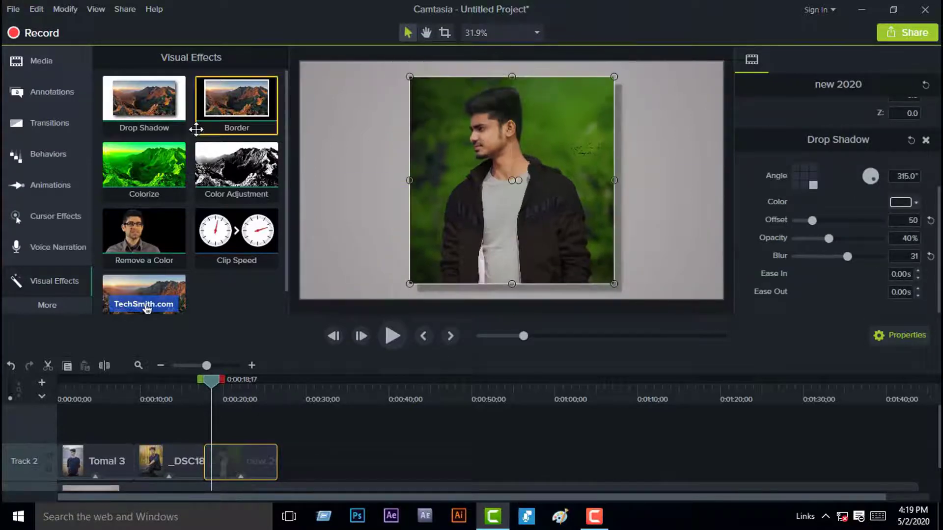
drag(196, 125, 240, 462)
- Apply the Shifting behavior to the new 2020 clip and play the clip to review the animation
click(392, 336)
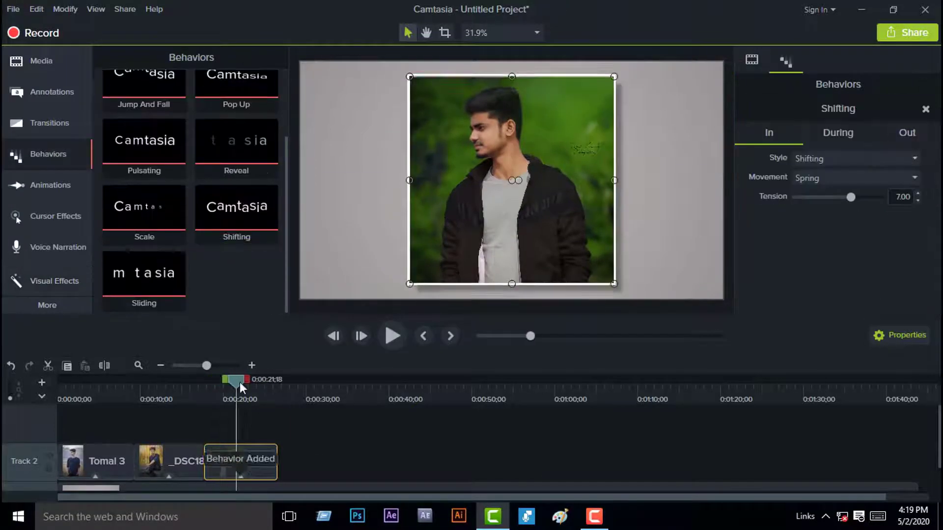
click(398, 341)
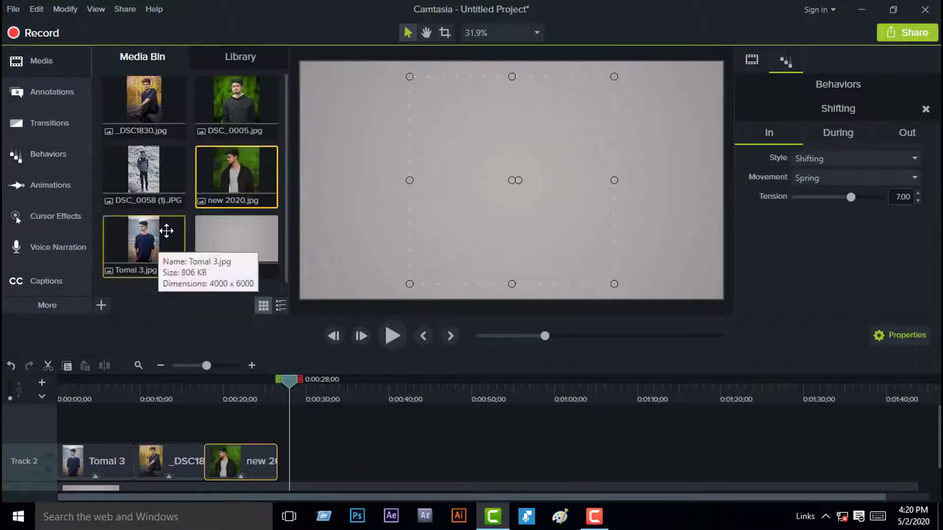
- Add DSC_0058 (1).JPG after the new 2020 clip, styled with a Drop Shadow of offset 40 and blur 33 and a white Border of thickness 9
drag(144, 172, 287, 454)
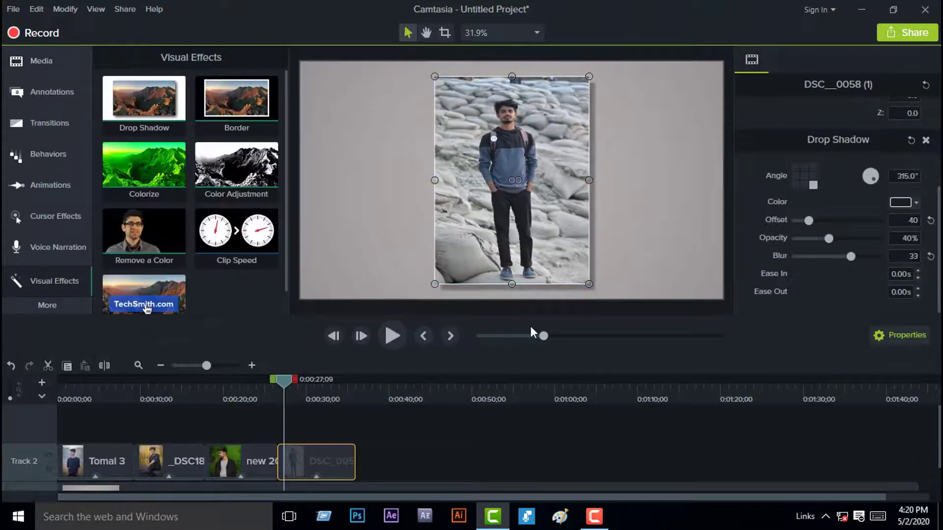
drag(236, 98, 329, 457)
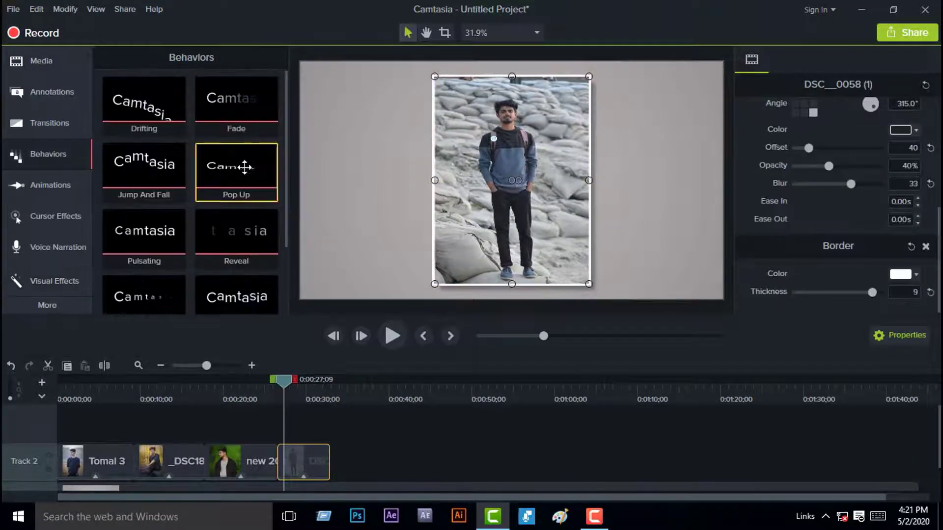
- Give the DSC_0058 (1) clip the Pop Up behavior and add DSC_0005.jpg after it with Jump And Fall, playing the animations
click(393, 336)
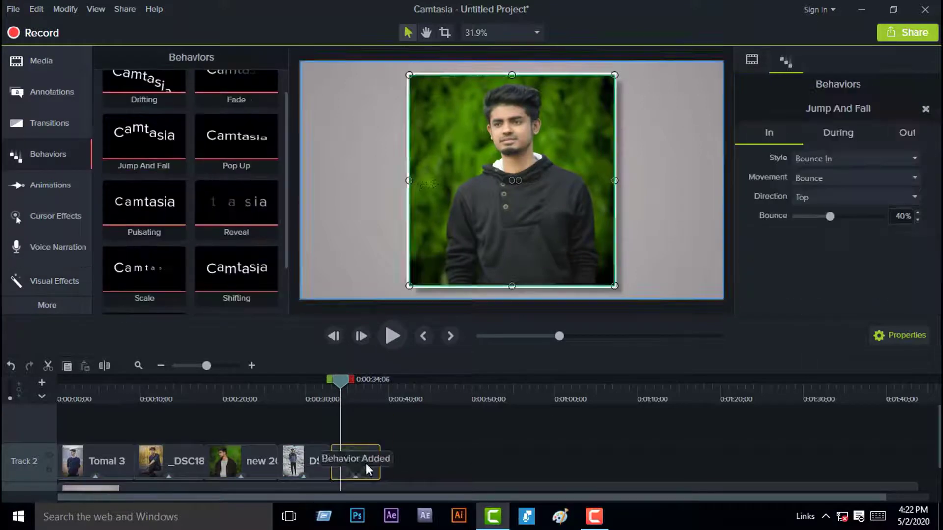
click(381, 337)
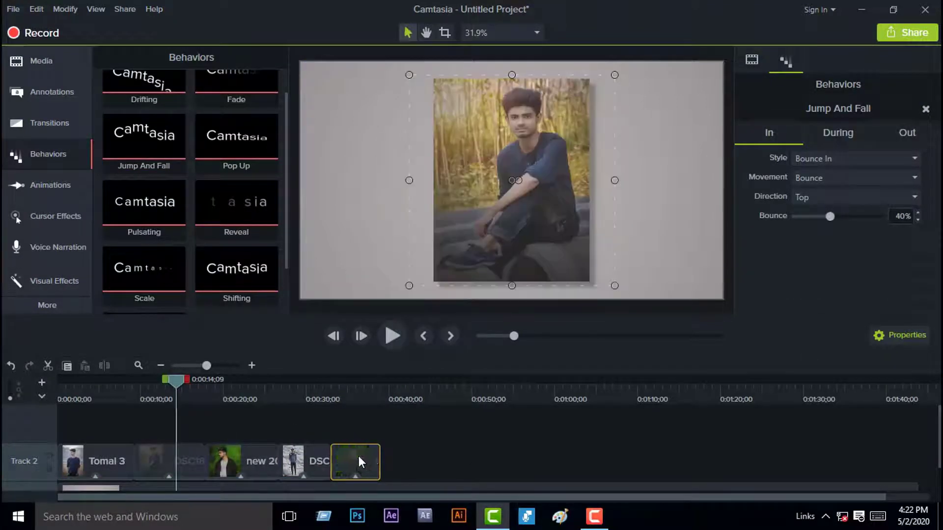
- Shorten the photo clips on Track 2, trimming Tomal 3 to about 5 seconds, and close the gaps so they sit end to end
click(111, 452)
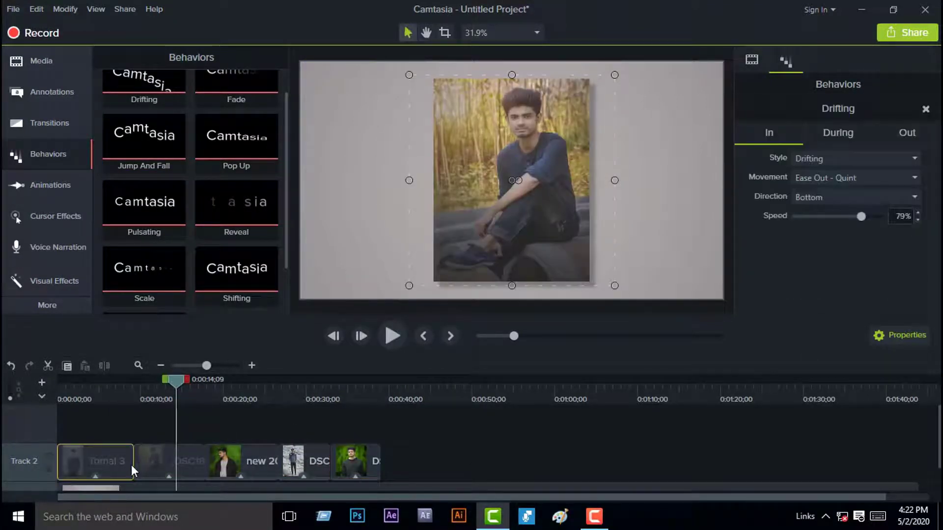
drag(133, 465, 190, 465)
drag(326, 463, 228, 464)
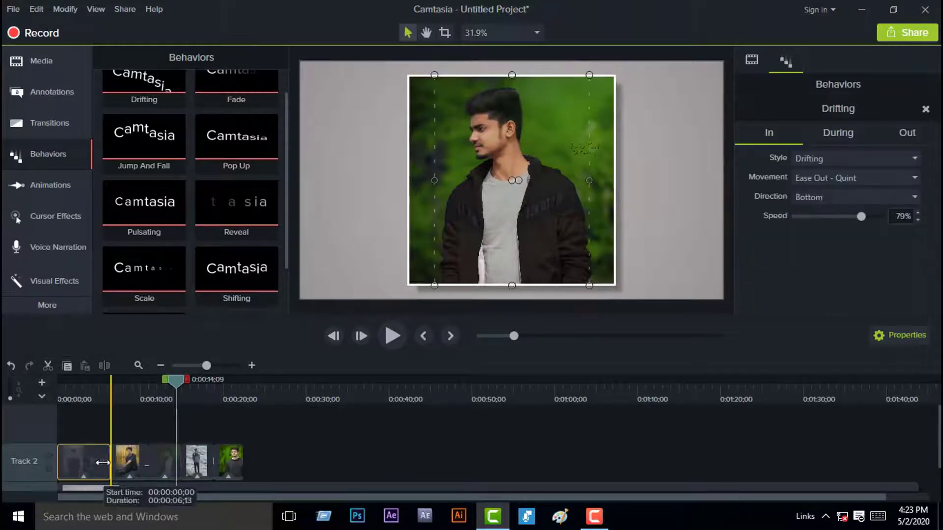
shift+click(122, 463)
key(ctrl+Home)
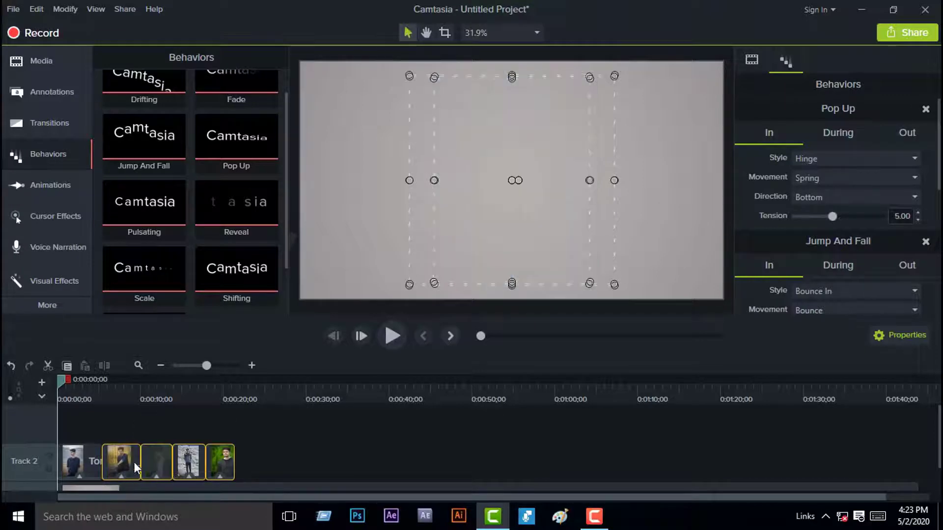
- Add the Flip transition at the cuts between the photo clips on Track 2
drag(61, 381, 102, 380)
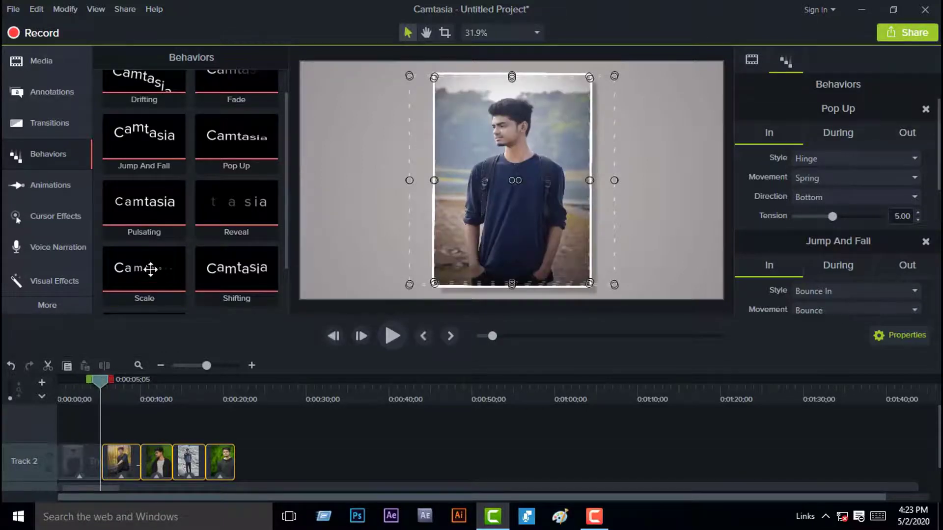
click(50, 123)
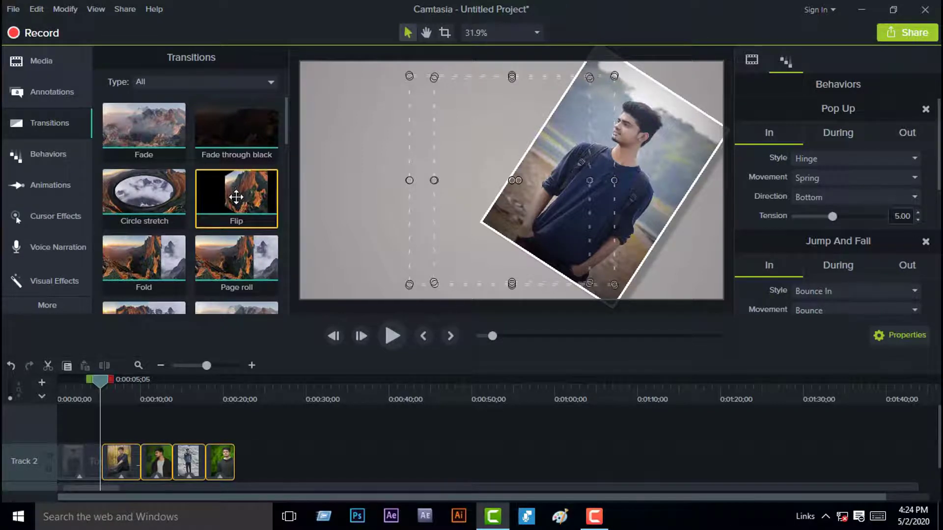
drag(231, 202, 102, 458)
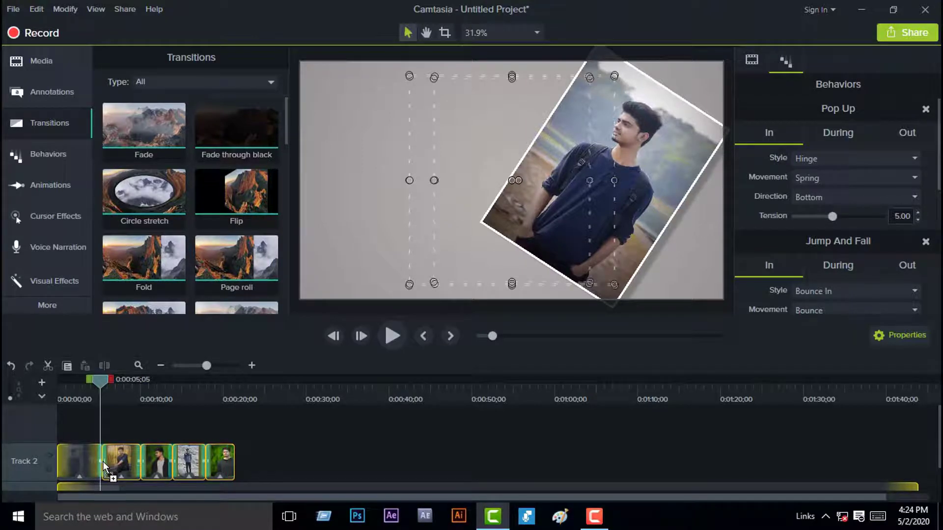
drag(102, 461, 102, 461)
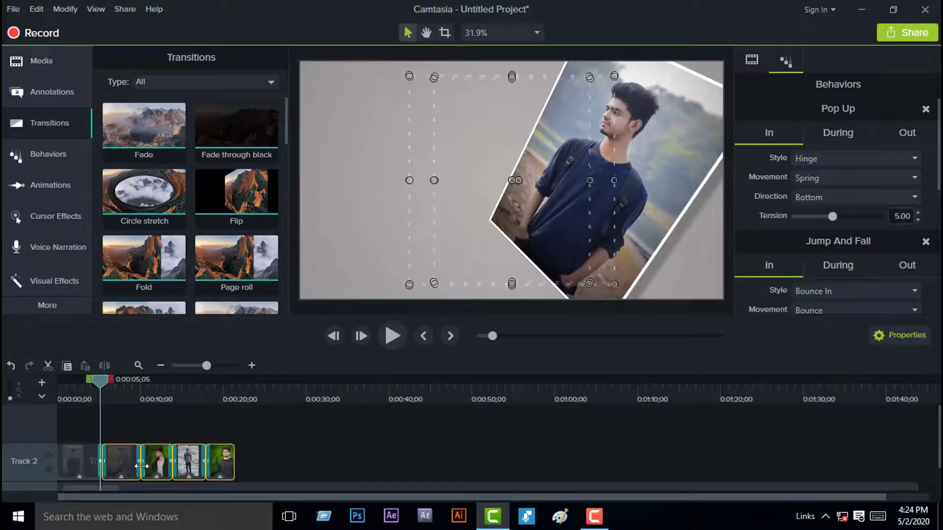
click(101, 457)
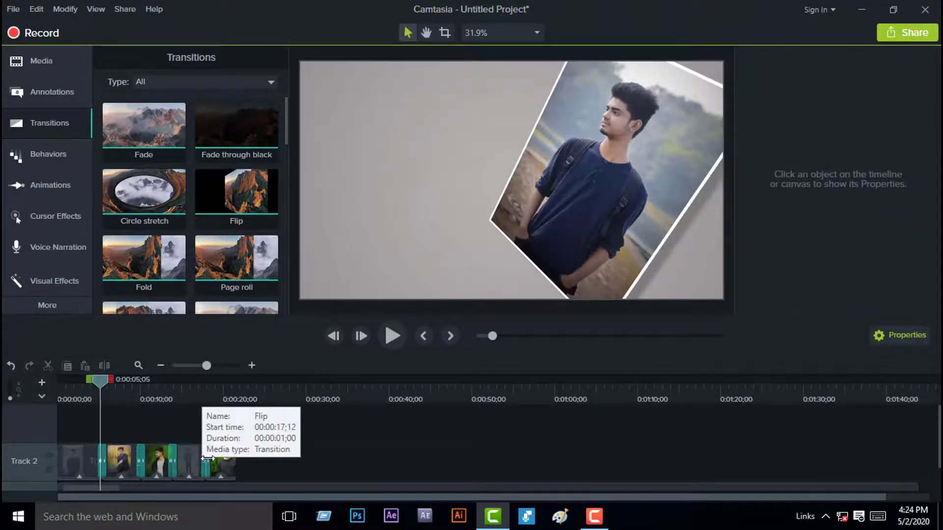
- Replace the Flip transition between the _DSC1830 and new 2020 clips with Circle stretch
click(240, 207)
drag(240, 207, 140, 464)
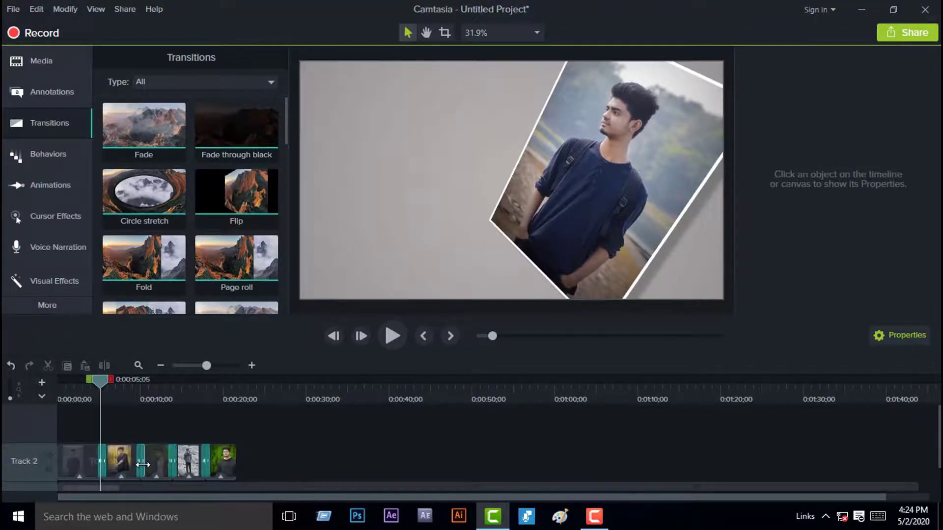
click(141, 466)
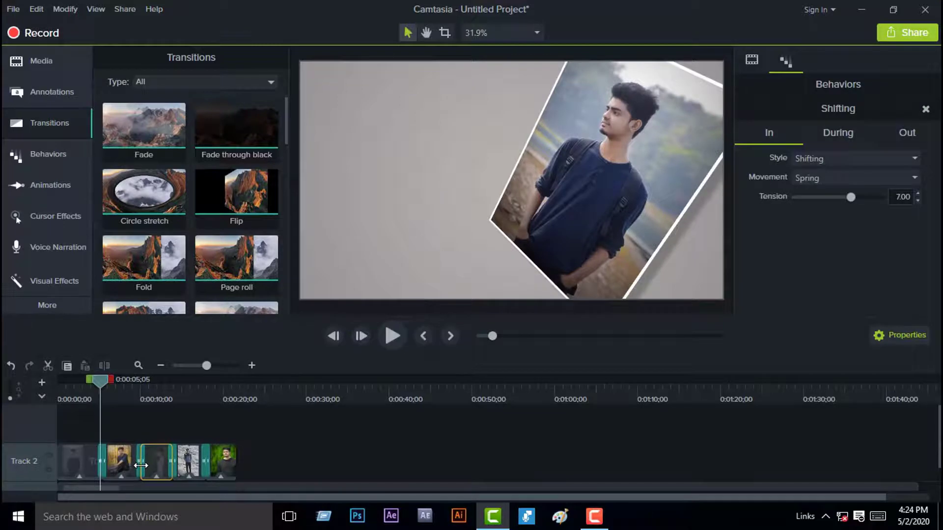
drag(141, 465, 142, 460)
click(139, 460)
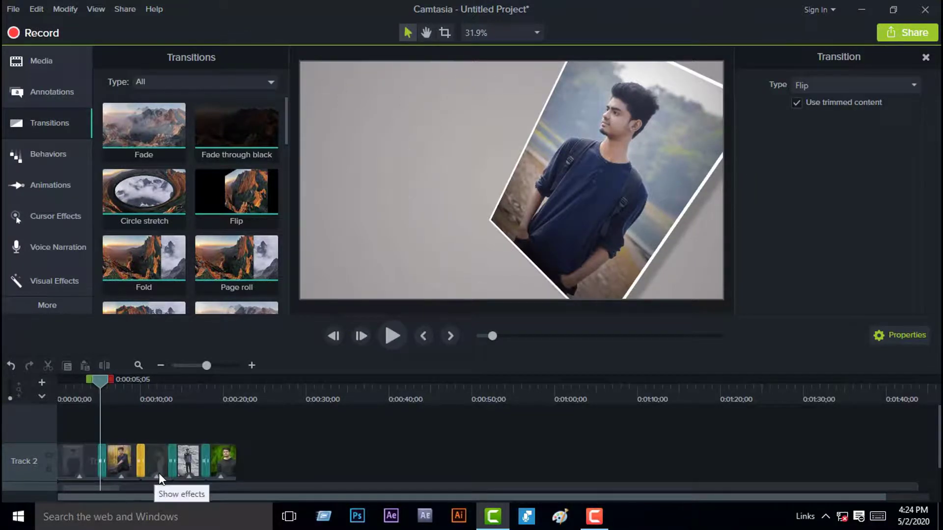
click(159, 473)
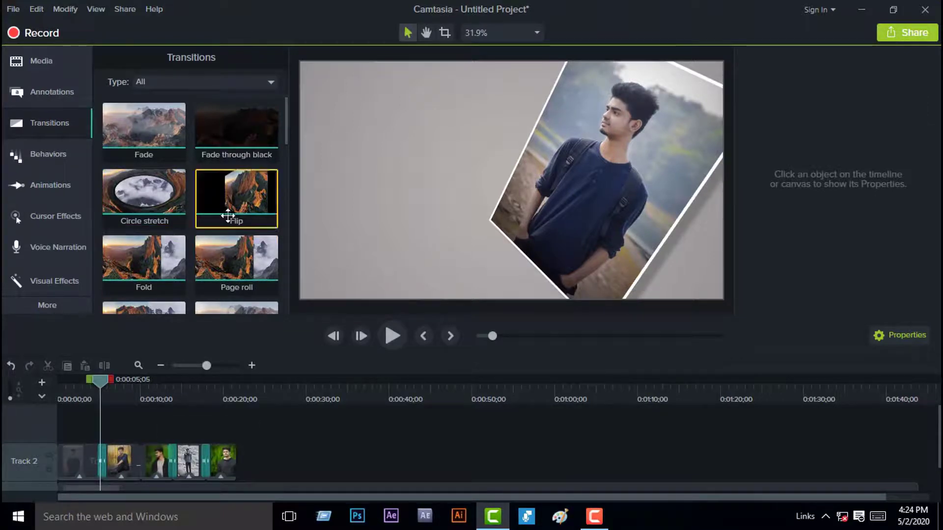
mouse_move(285, 135)
mouse_down()
mouse_move(281, 190)
mouse_move(296, 134)
mouse_up()
drag(143, 190, 140, 464)
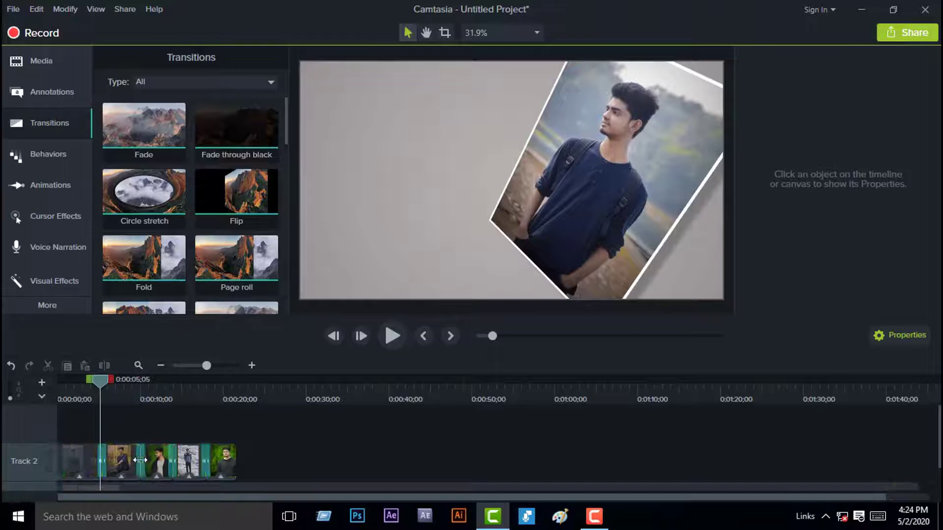
- Replace the Flip transition between the new 2020 and DSC_0058 (1) clips with Page roll
drag(97, 385, 163, 389)
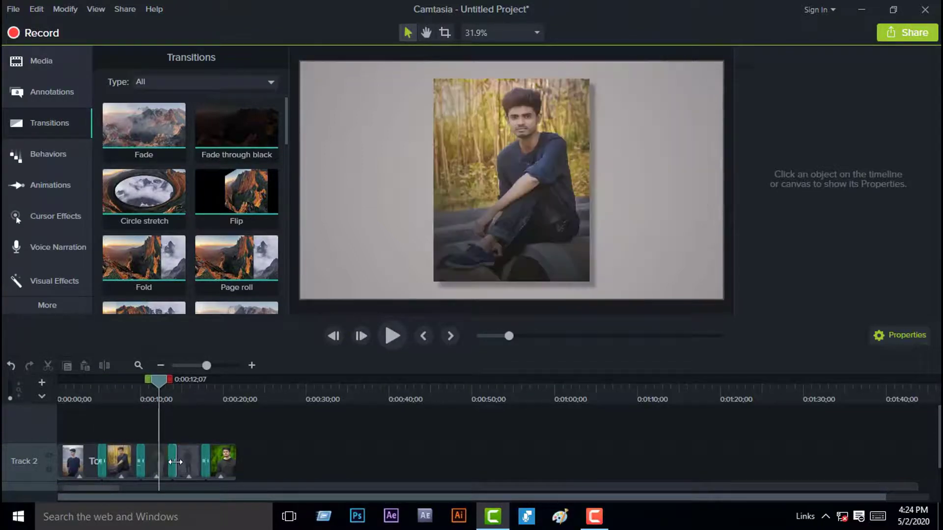
click(172, 459)
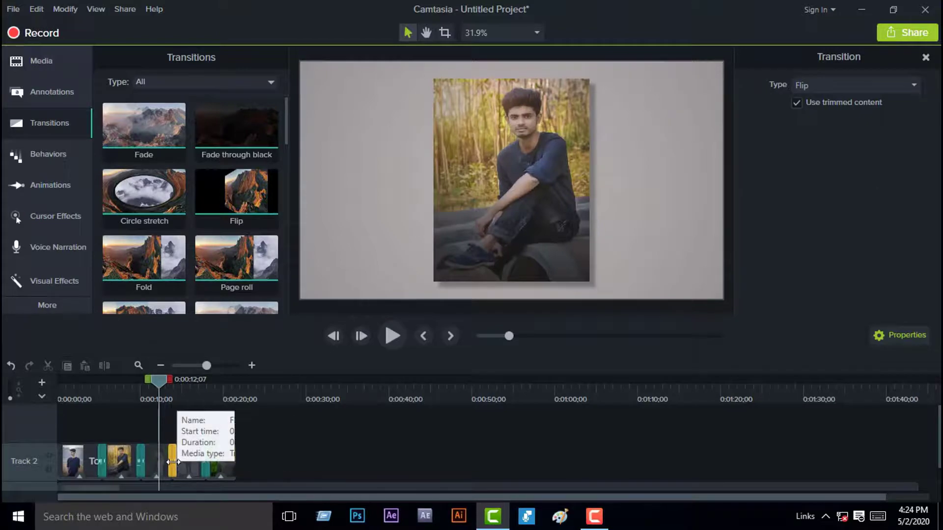
key(Delete)
drag(251, 254, 172, 464)
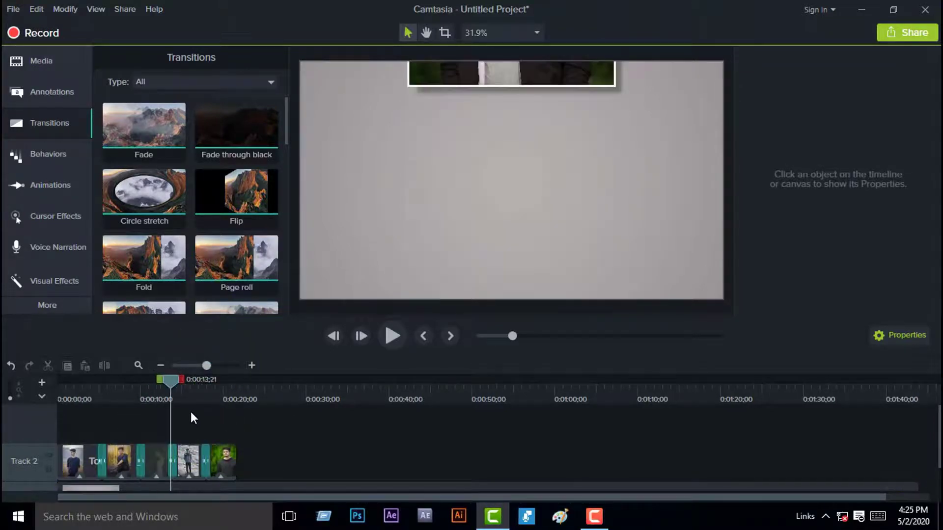
- Return the playhead to the transition between the Tomal 3 and _DSC1830 clips to review it
drag(172, 382, 104, 380)
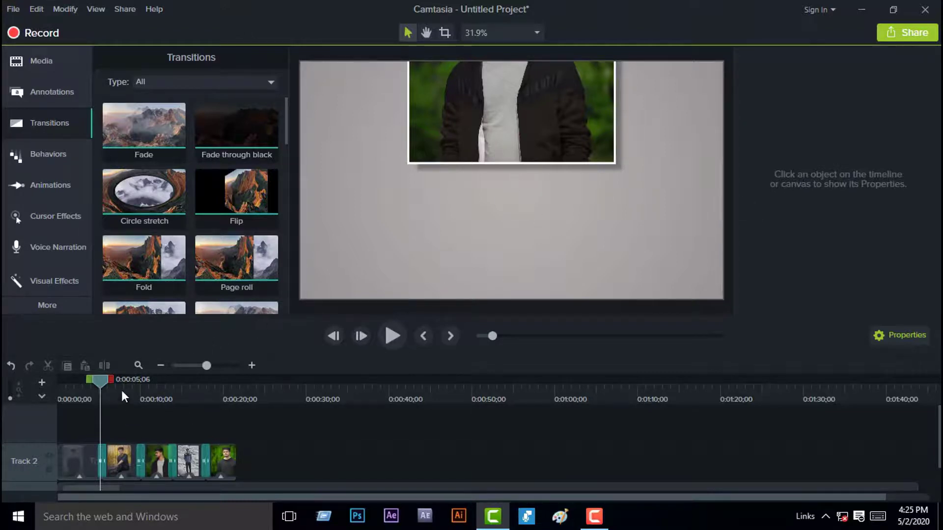
click(102, 383)
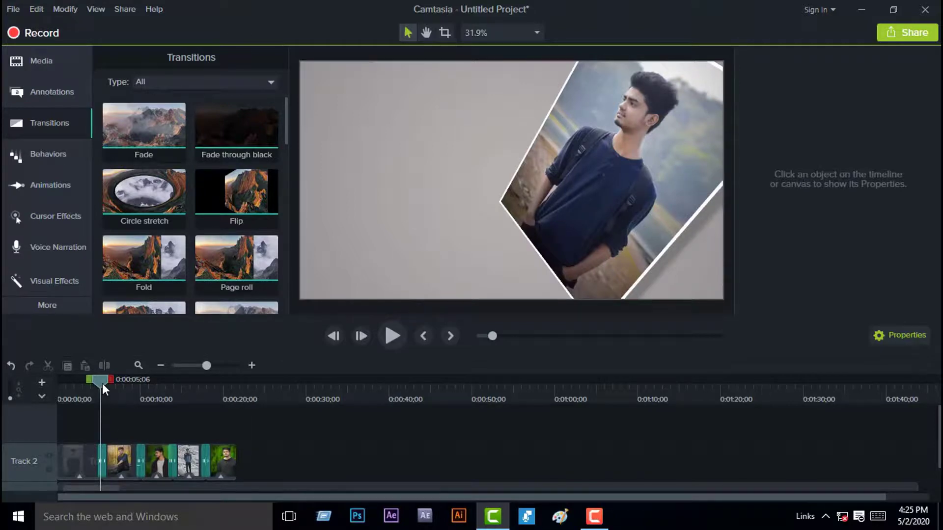
- Scrub the playhead through the new 2020 clip to the last photo clip on Track 2 to review the slideshow
drag(102, 383, 149, 383)
click(65, 166)
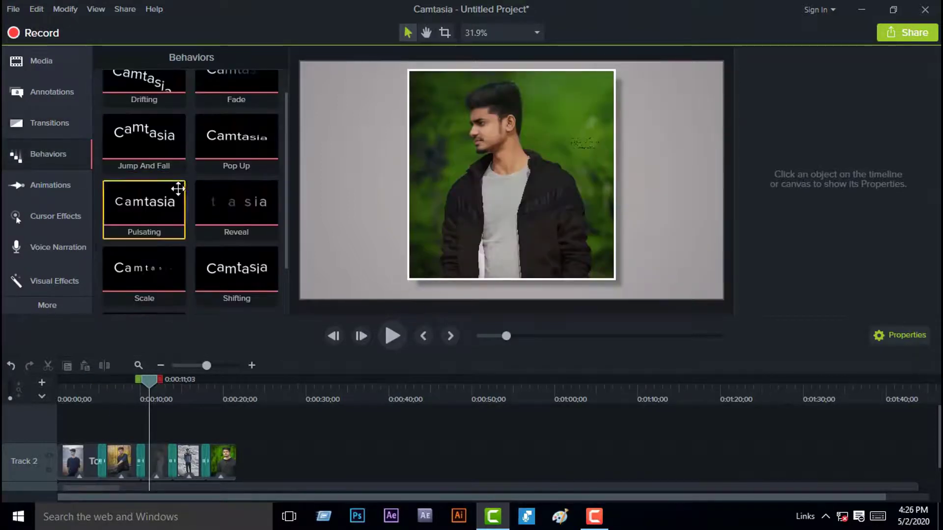
click(60, 127)
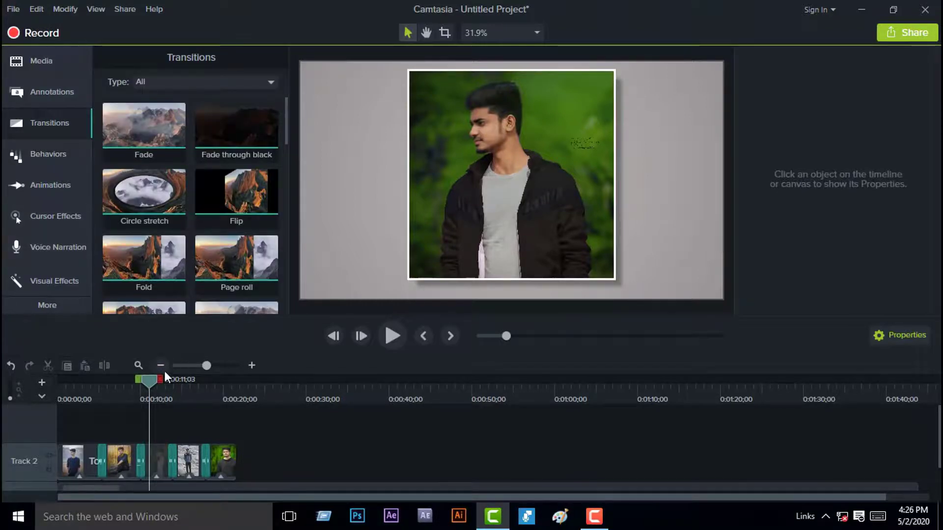
drag(152, 381, 225, 385)
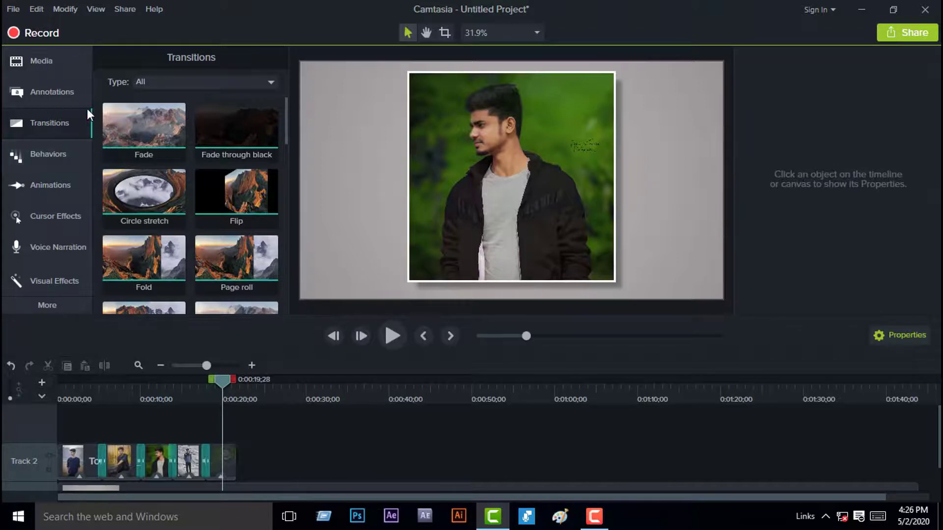
- Add the Tomal 3 and DSC_0058 (1) photos from the Media Bin to the end of Track 2
click(67, 71)
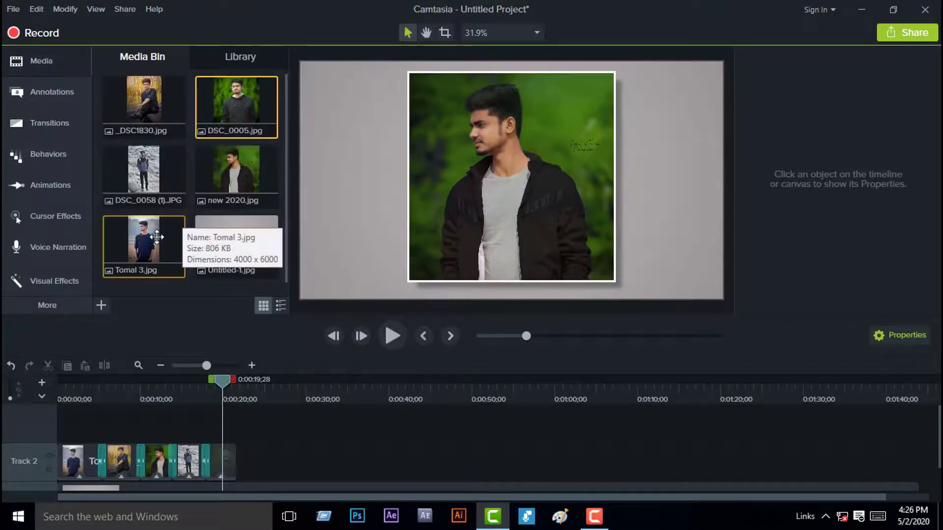
drag(146, 246, 237, 464)
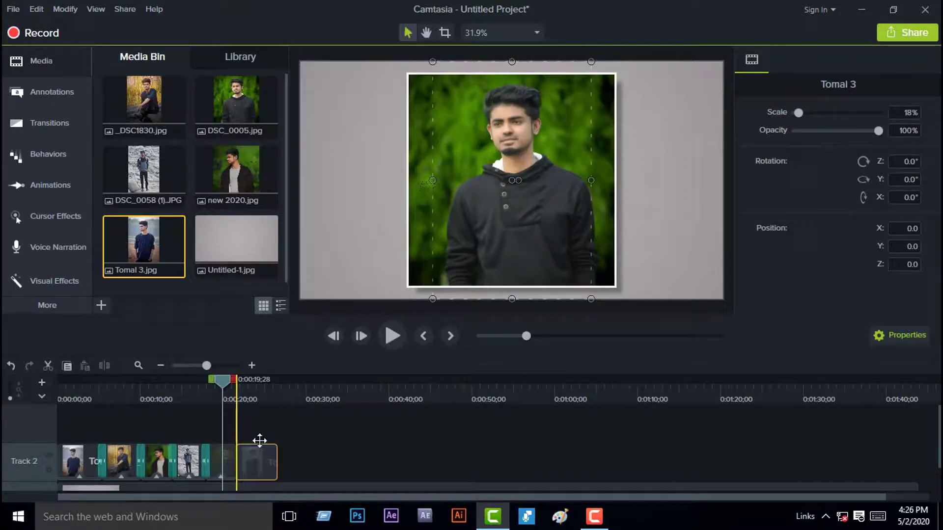
drag(223, 256, 261, 390)
- Add the Flip transition between the two plain photo clips at the end of Track 2 and play it back
click(64, 155)
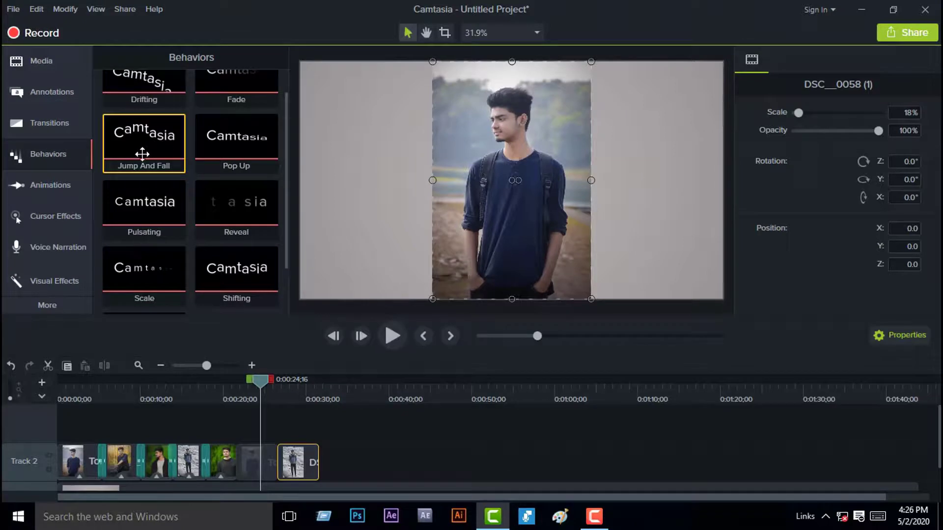
click(75, 123)
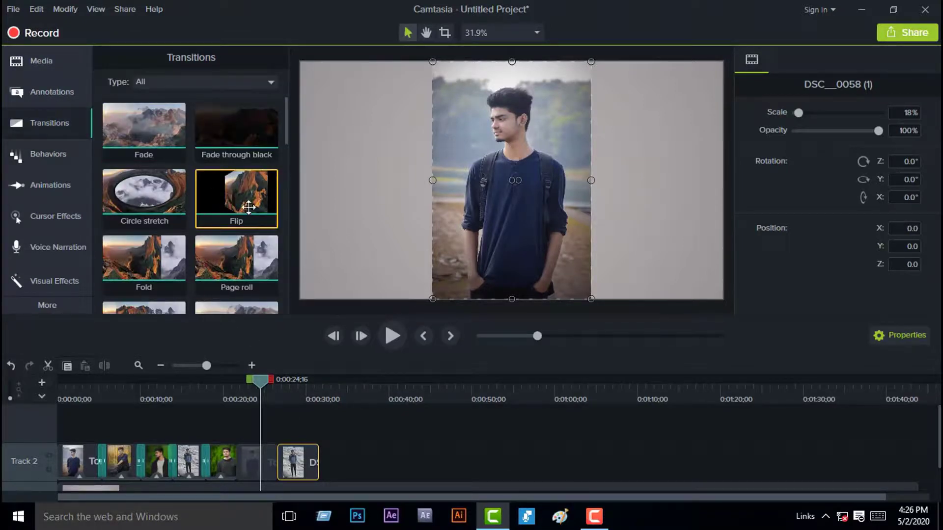
drag(249, 207, 278, 459)
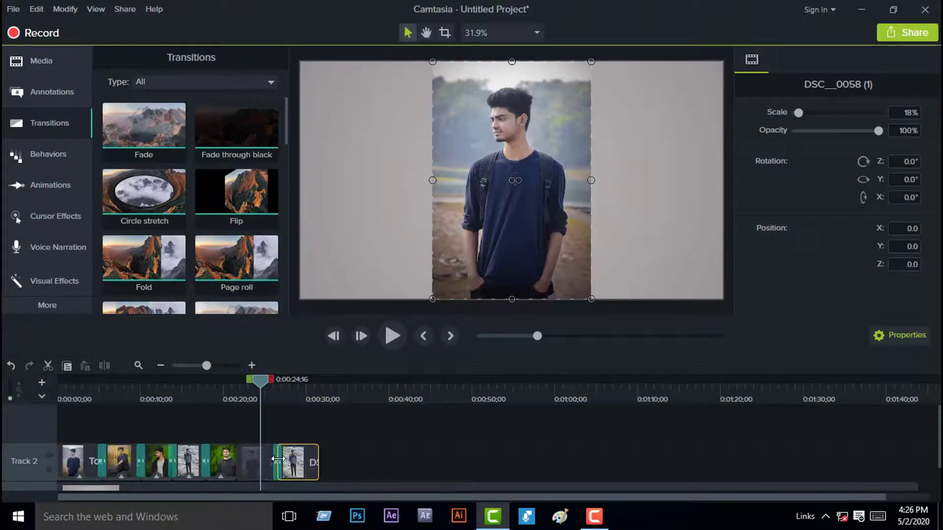
key(space)
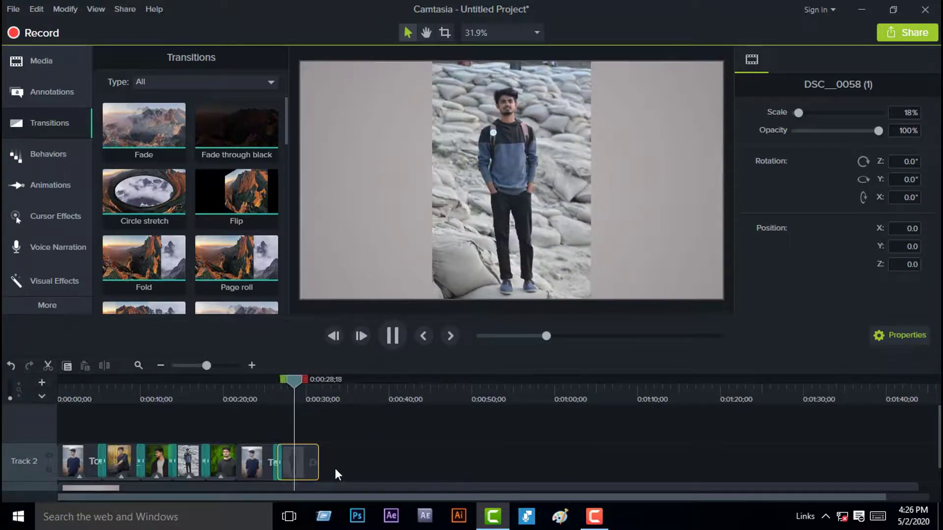
key(space)
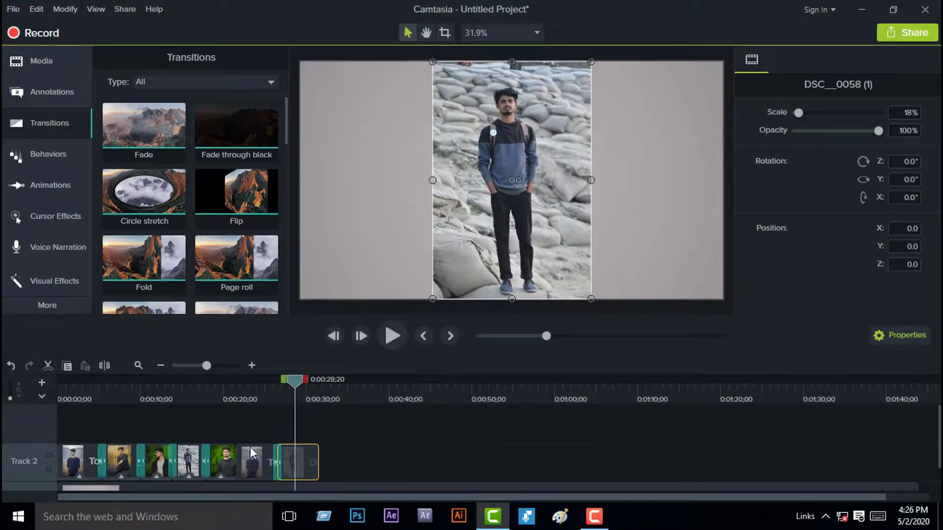
- Delete the extra Tomal 3 and DSC_0058 (1) clips without borders from the end of Track 2
click(229, 462)
drag(186, 263, 261, 461)
key(Delete)
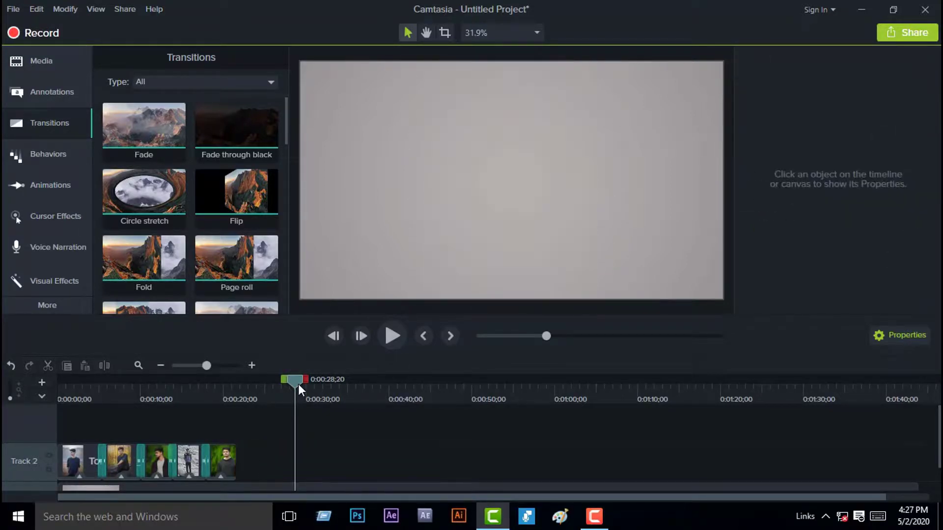
- Return the playhead to the first photo clip and view the Zoom-n-Pan animation options
drag(226, 382, 72, 378)
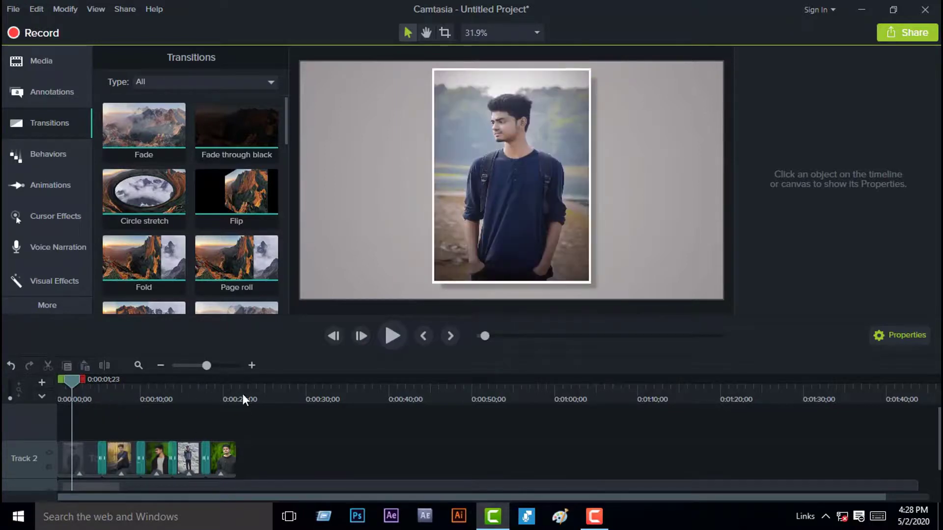
click(51, 190)
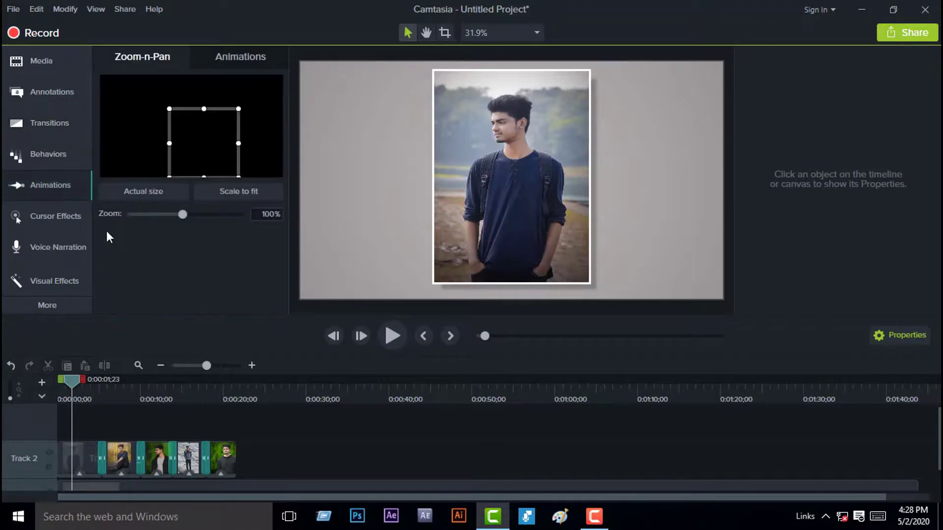
drag(72, 382, 71, 384)
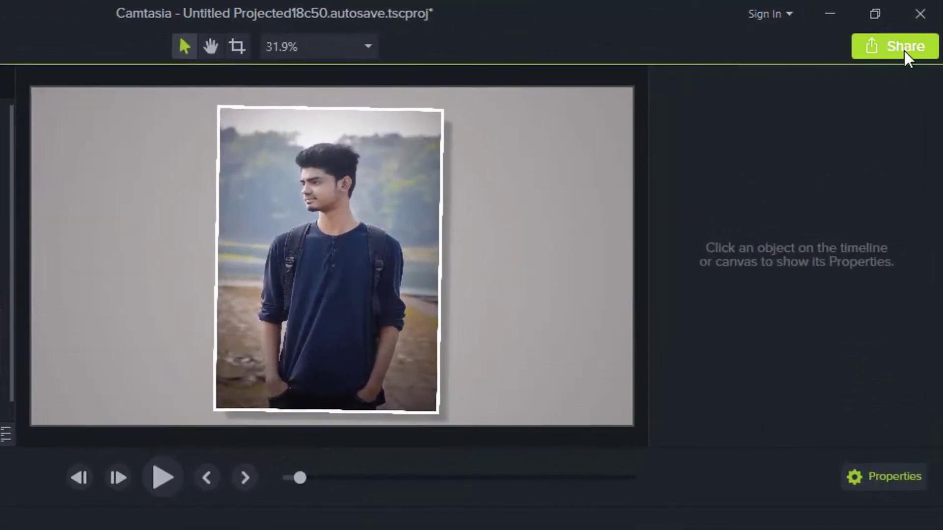
- Open the export options for the finished slideshow
click(891, 49)
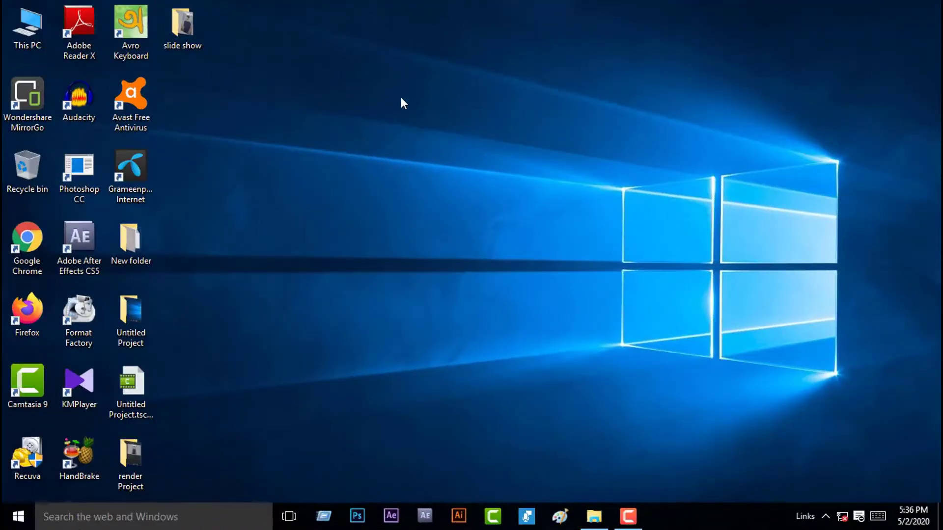
- Open the slide show folder on the desktop and play slide show.mp4 to check the exported video
double_click(178, 24)
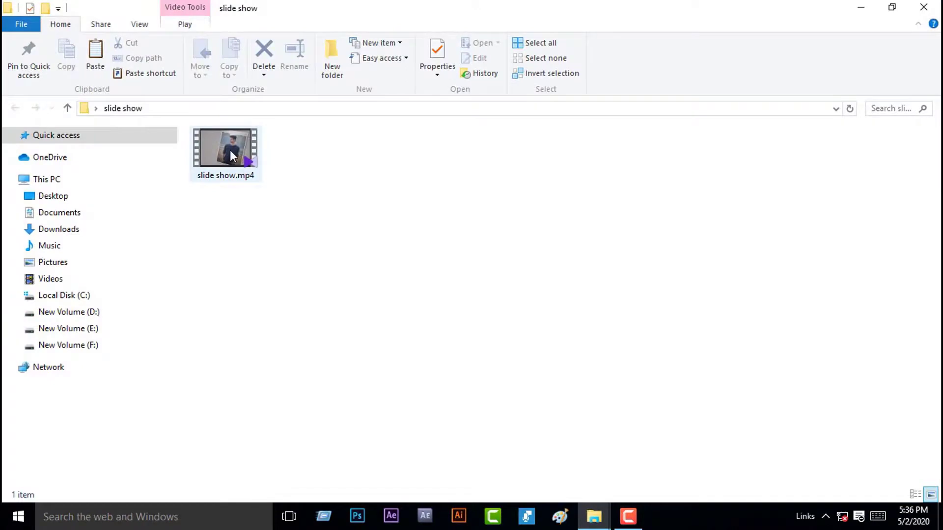
click(231, 156)
double_click(231, 157)
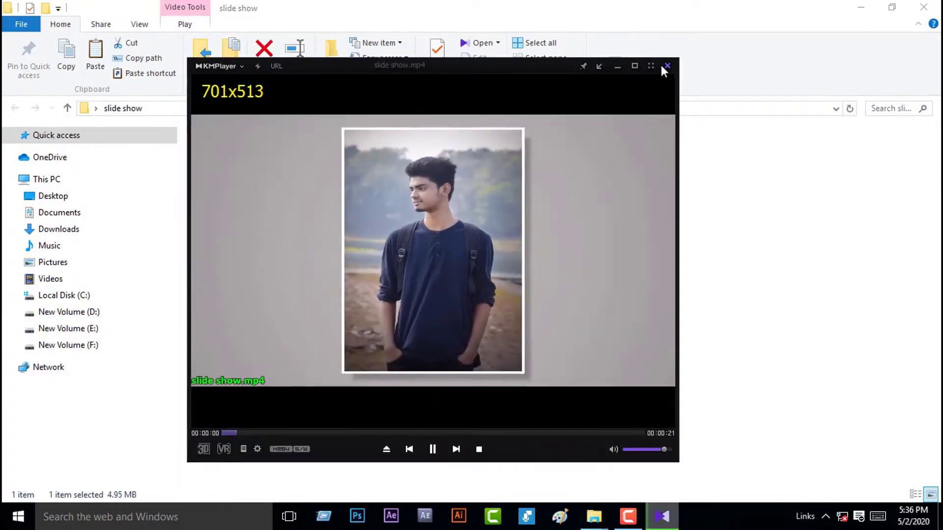